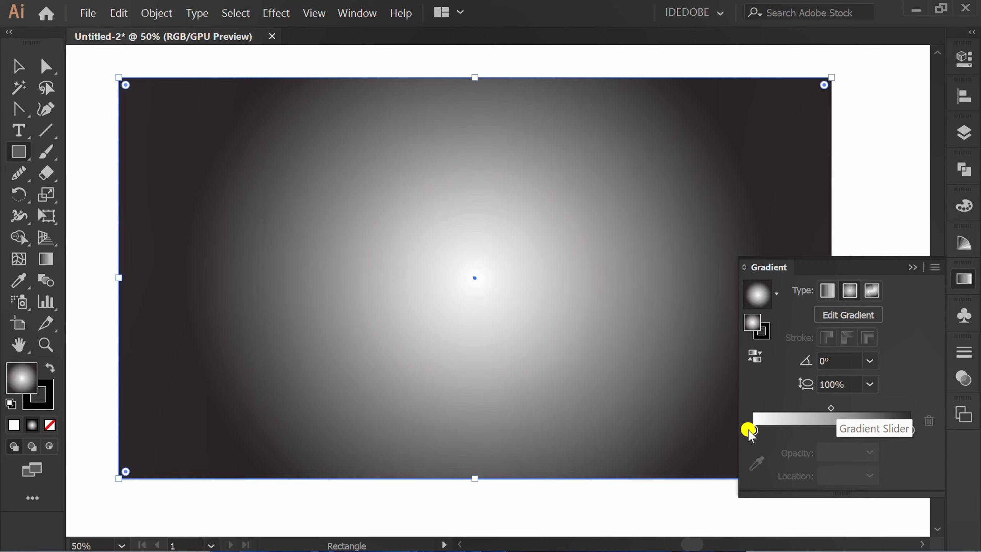
Recolour the rectangle's radial gradient with the lightest grey swatch at the centre and a medium grey at the outer stop
double_click(749, 429)
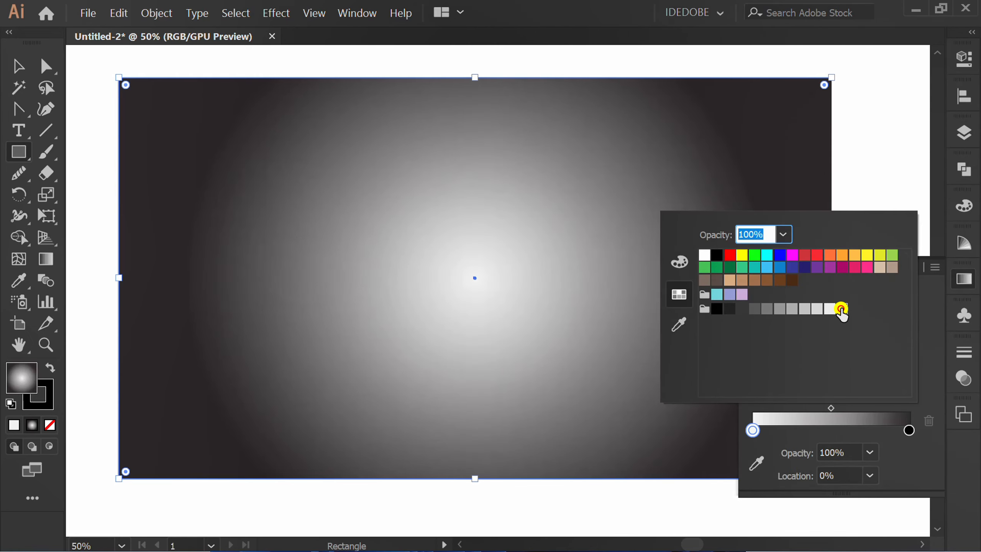
left_click(841, 309)
left_click(909, 430)
double_click(909, 430)
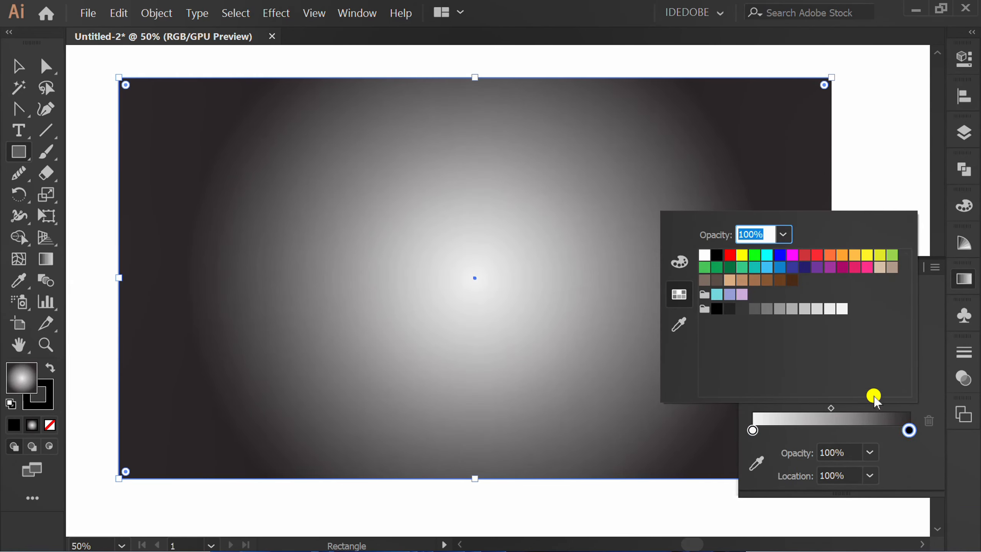
left_click(767, 309)
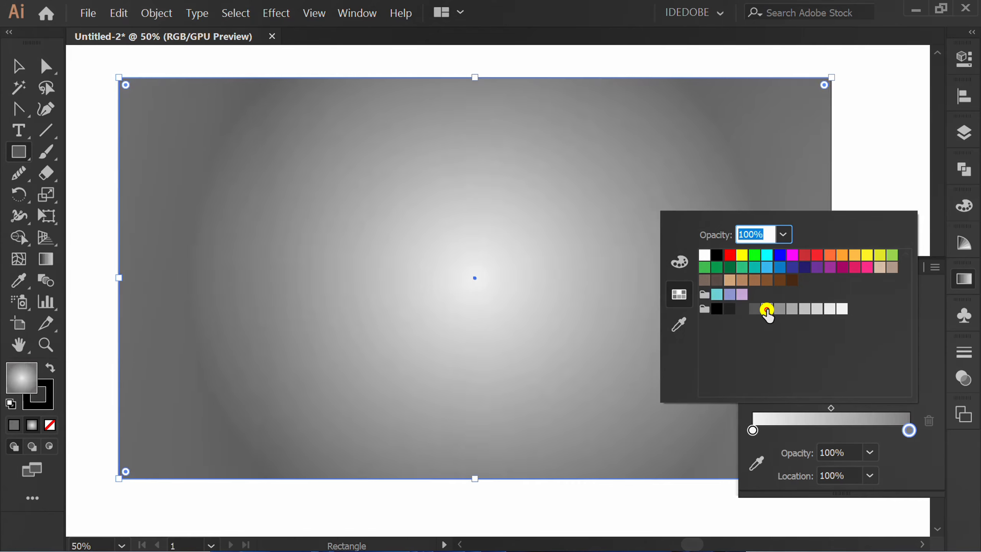
left_click(931, 358)
left_click(911, 268)
Enlarge the radial gradient well beyond the rectangle's edges and shift its midpoint outward to soften the shading
scroll(455, 341, "down", 2)
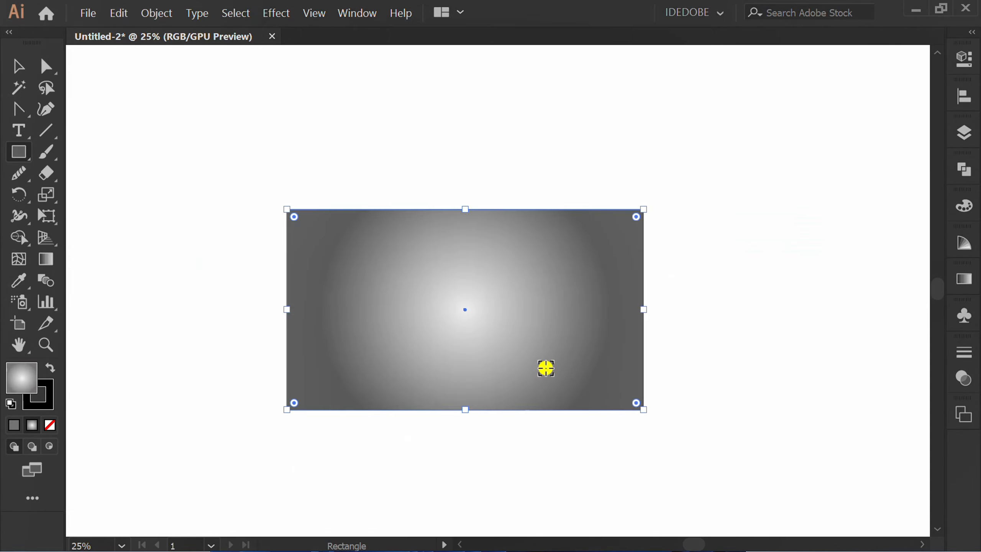
key("g")
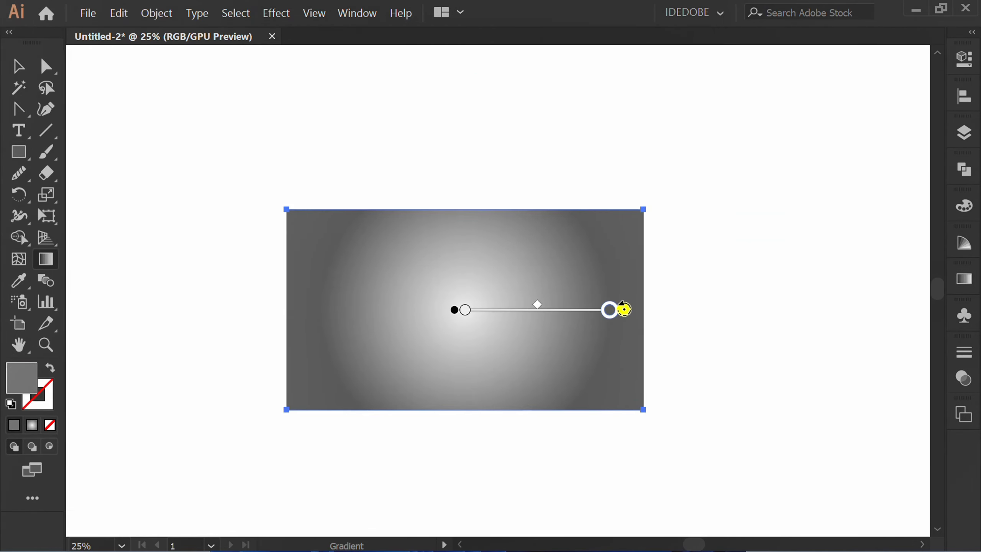
left_click_drag(631, 310, 719, 311)
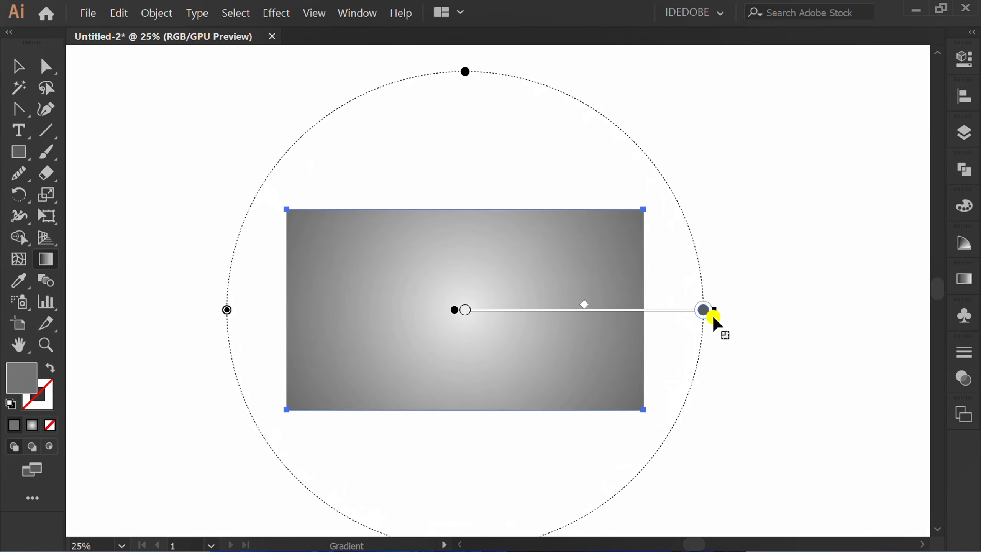
left_click_drag(590, 308, 617, 309)
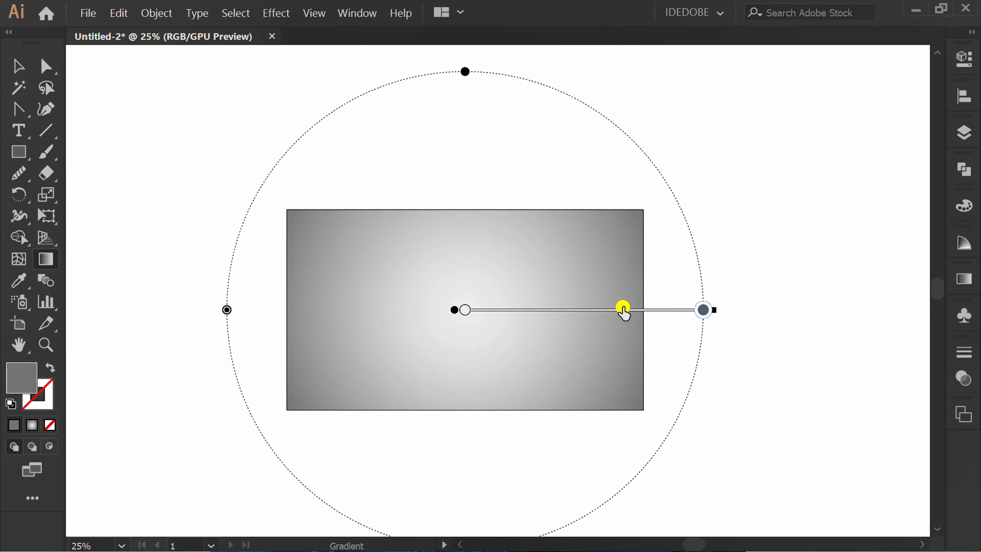
left_click_drag(704, 310, 741, 310)
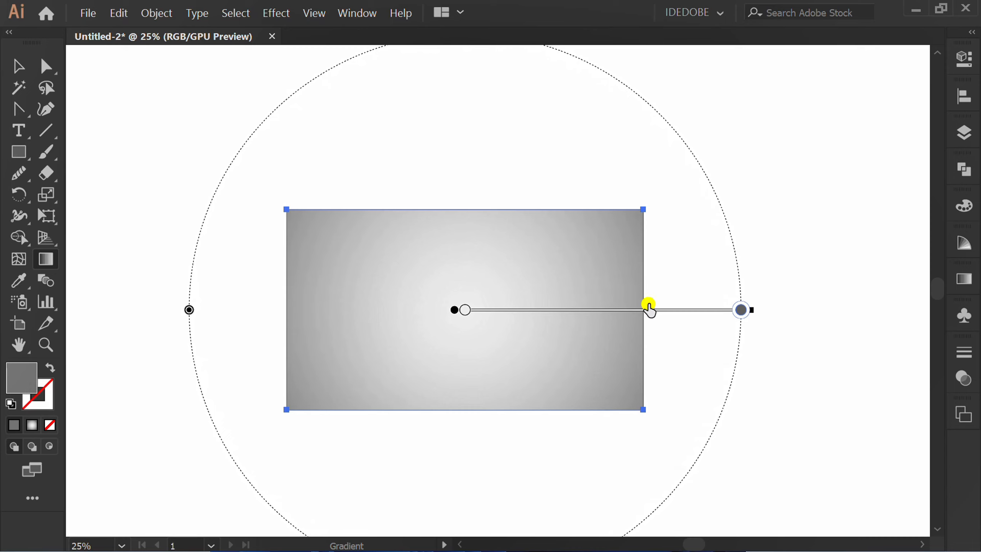
left_click_drag(651, 307, 670, 312)
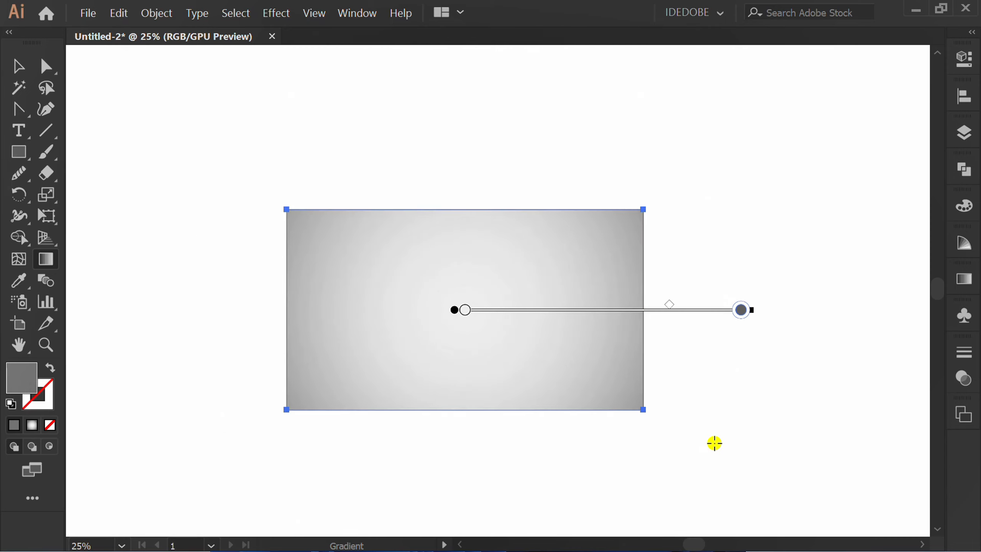
key("v")
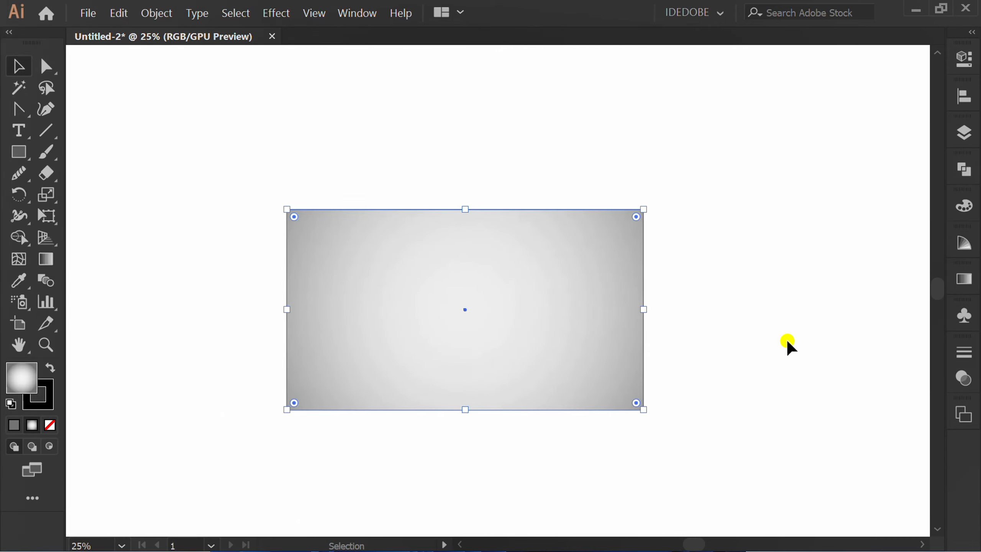
Lock the background layer and create a new layer above it
left_click(963, 133)
left_click(721, 144)
left_click(891, 377)
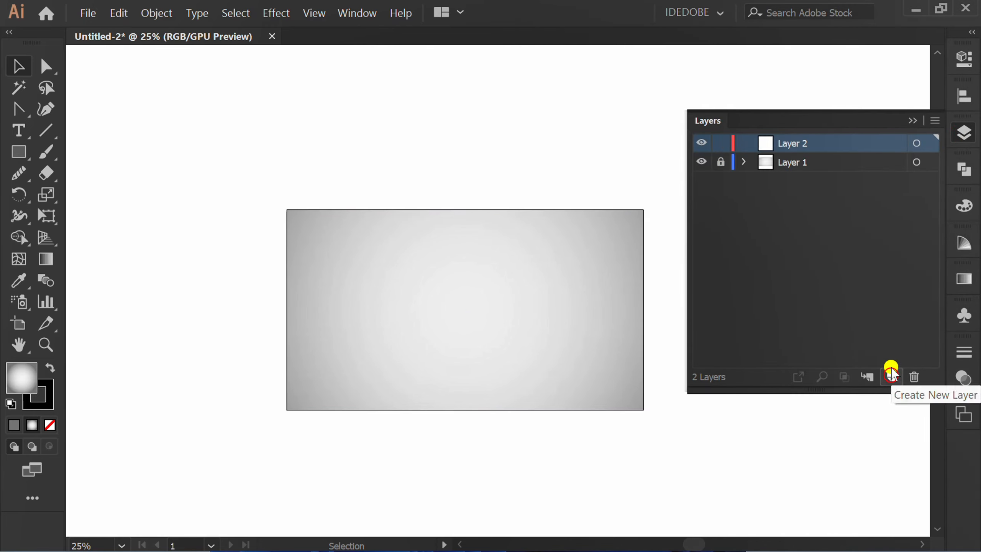
left_click(915, 115)
Draw a vertical straight line about 428 pt long near the middle of the artboard
key("ctrl+=")
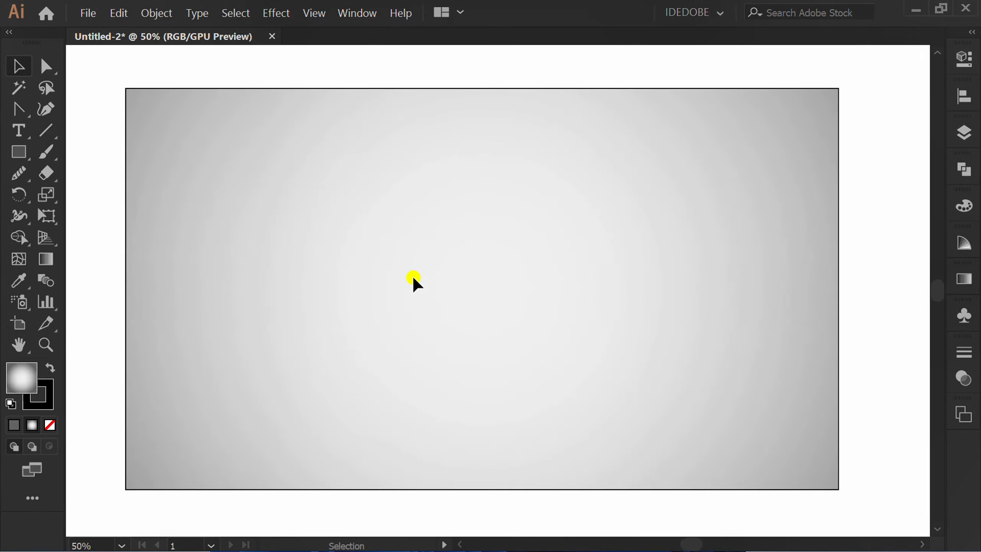
left_click_drag(46, 131, 144, 130)
mouse_move(466, 166)
left_mouse_down()
mouse_move(475, 254)
mouse_move(467, 404)
left_mouse_up()
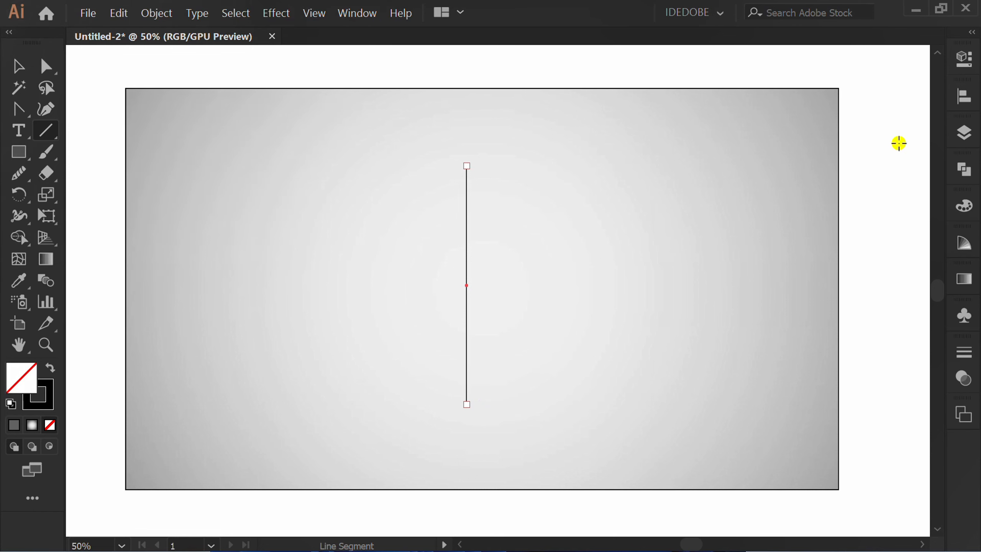
Apply the symmetrical lens-shaped width profile, tapered at both ends, to the vertical line's stroke
left_click(962, 58)
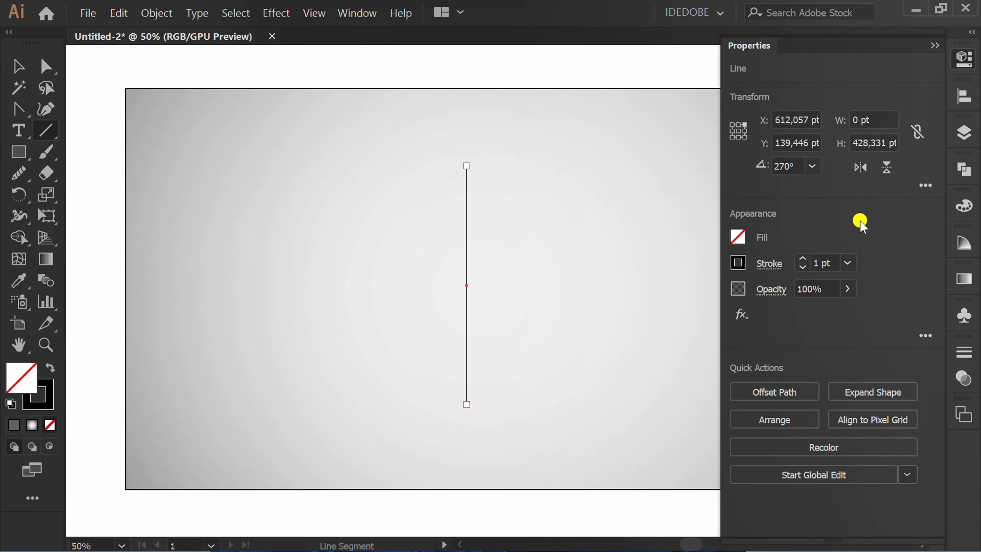
left_click(768, 264)
left_click(713, 239)
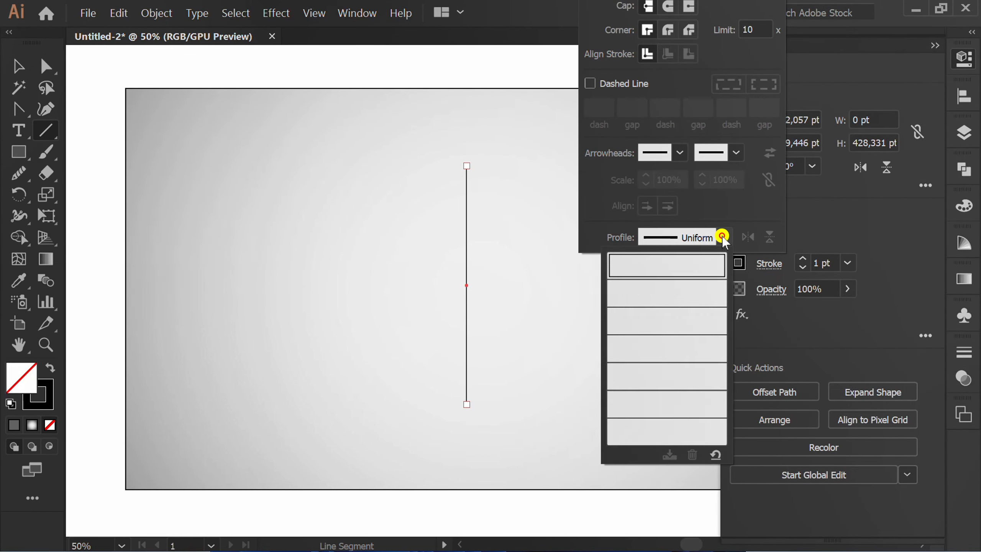
left_click(688, 295)
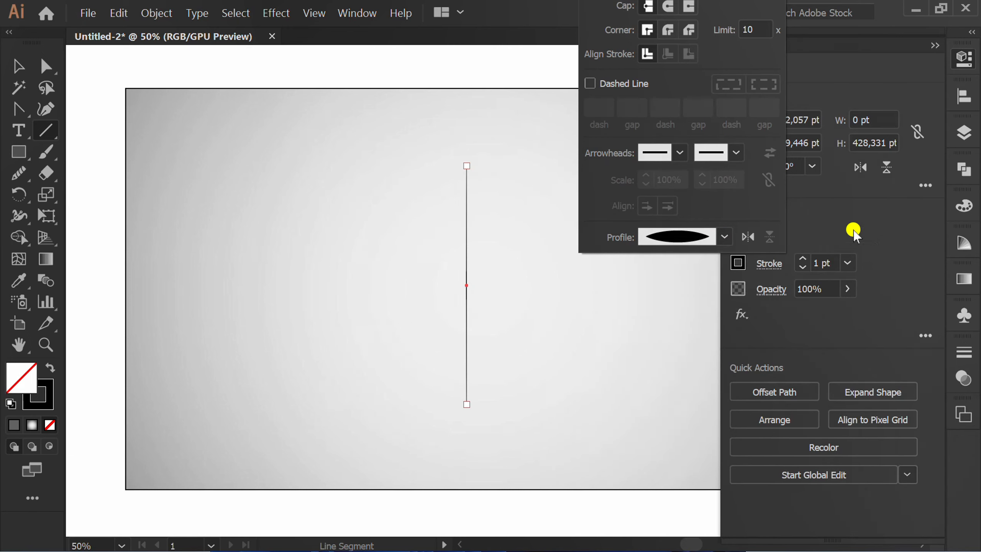
left_click(873, 221)
Set the tapered line's stroke weight to 40 pt
left_click(828, 263)
scroll(827, 263, "up", 13)
scroll(830, 266, "up", 20)
scroll(830, 265, "up", 1)
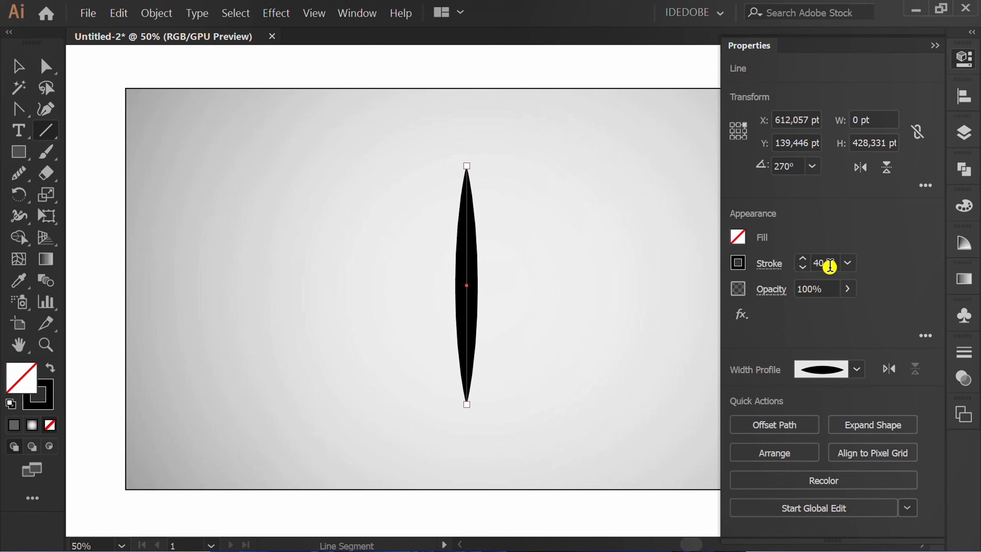
left_click(935, 46)
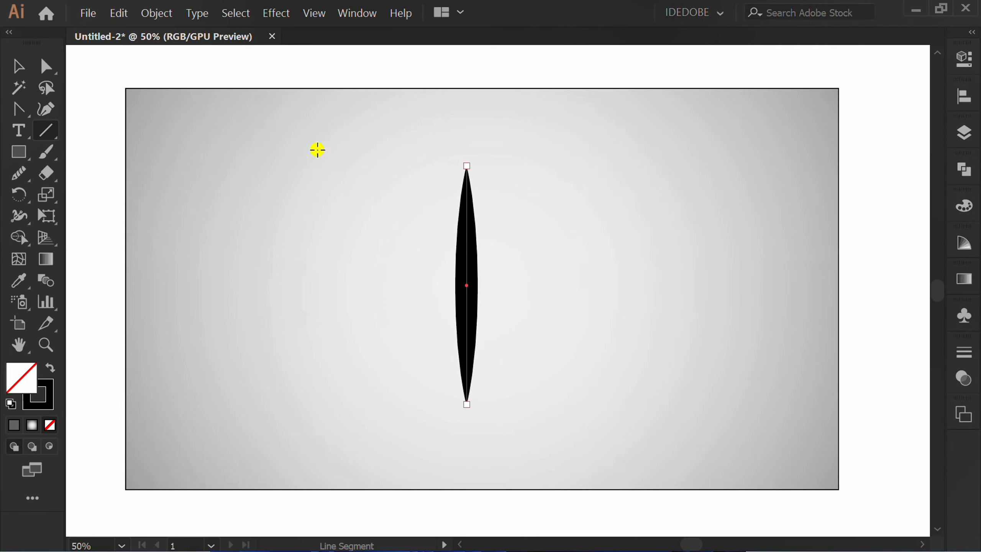
Expand the tapered line's appearance into a shape and give it the default black stroke with no fill
left_click(154, 17)
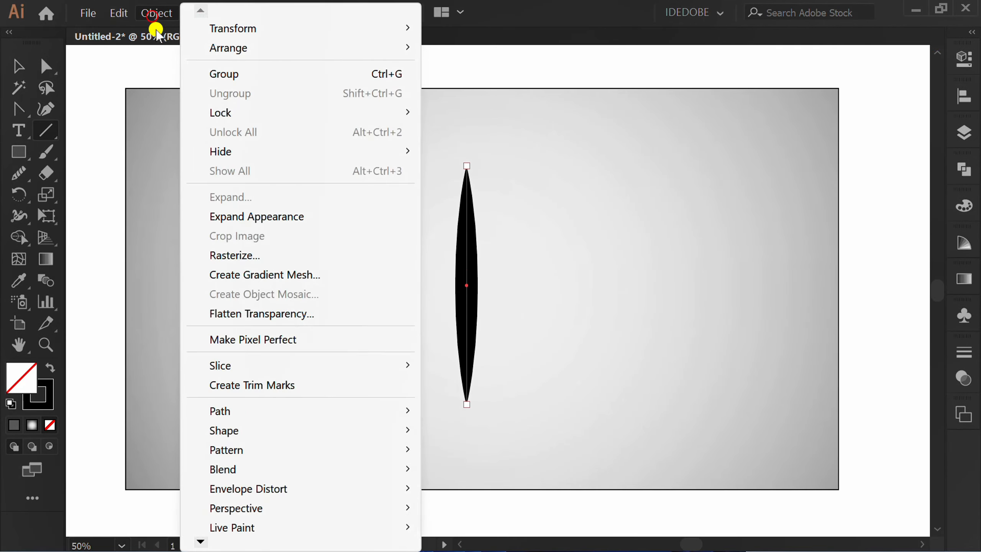
left_click(307, 219)
key("d")
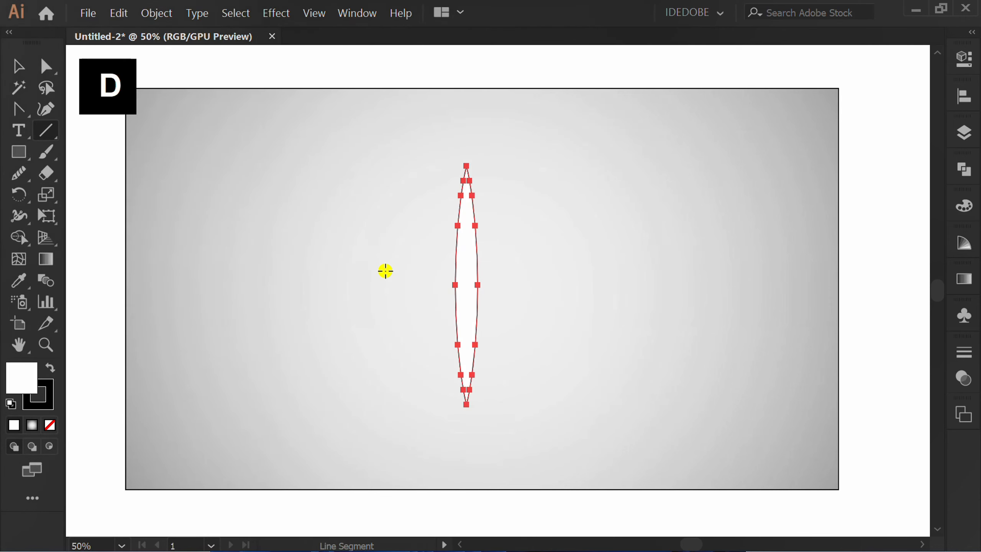
key("slash")
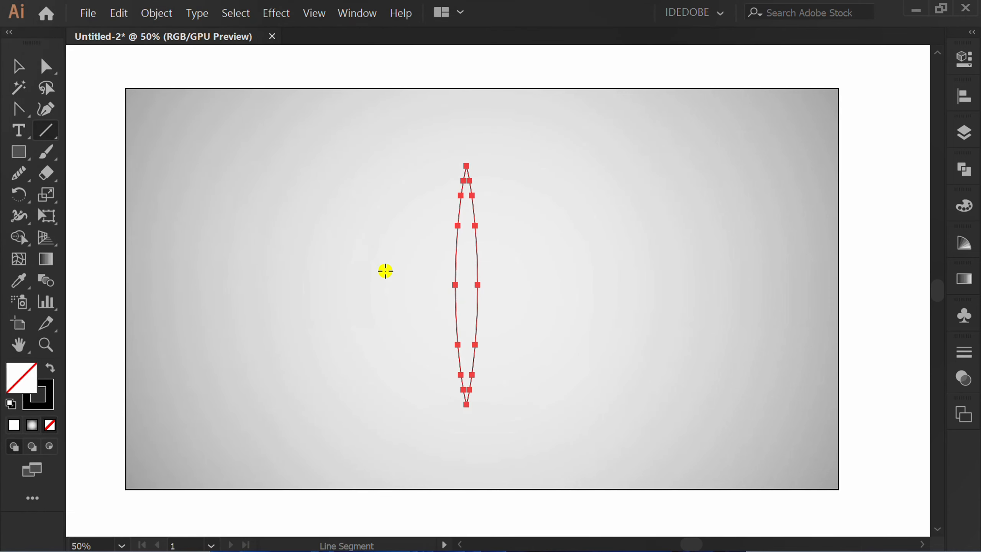
Start a Roughen effect on the lens-shaped outline with preview on and Absolute sizing
key("ctrl+equal")
left_click(274, 14)
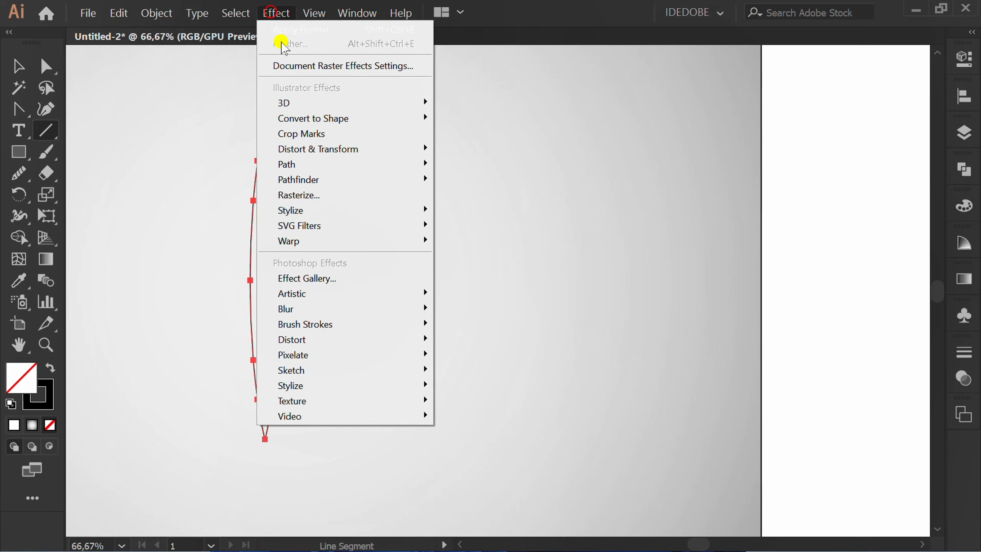
mouse_move(390, 149)
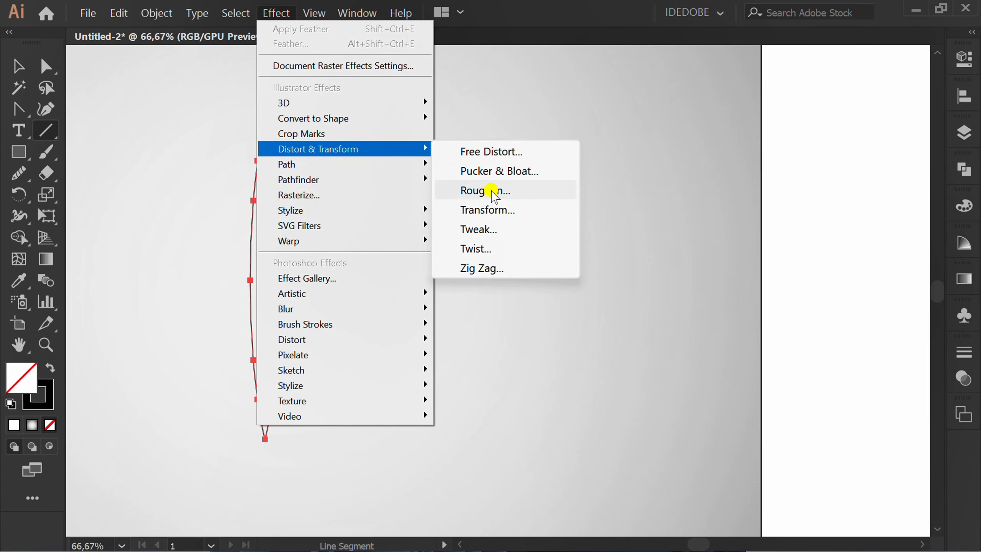
left_click(492, 190)
left_click_drag(723, 178, 537, 144)
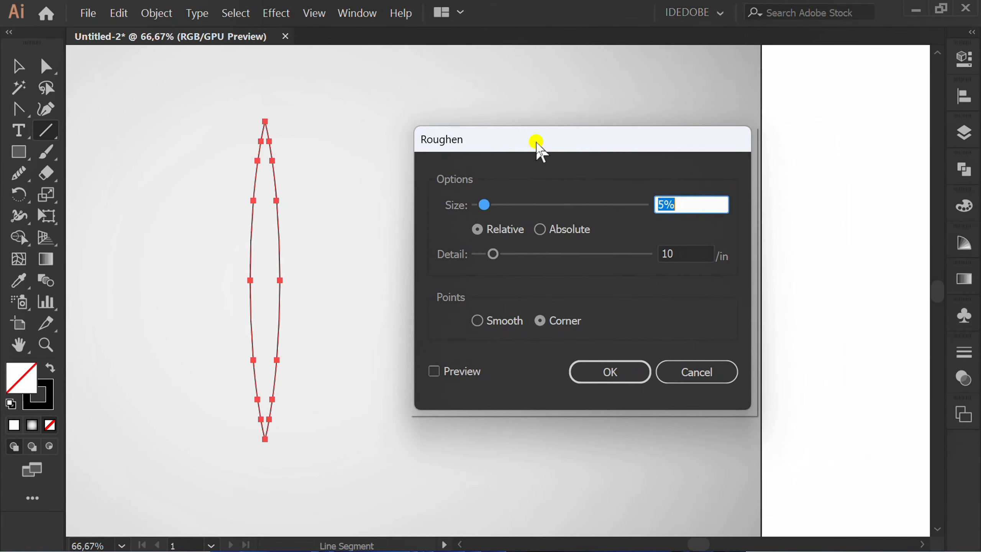
left_click(434, 370)
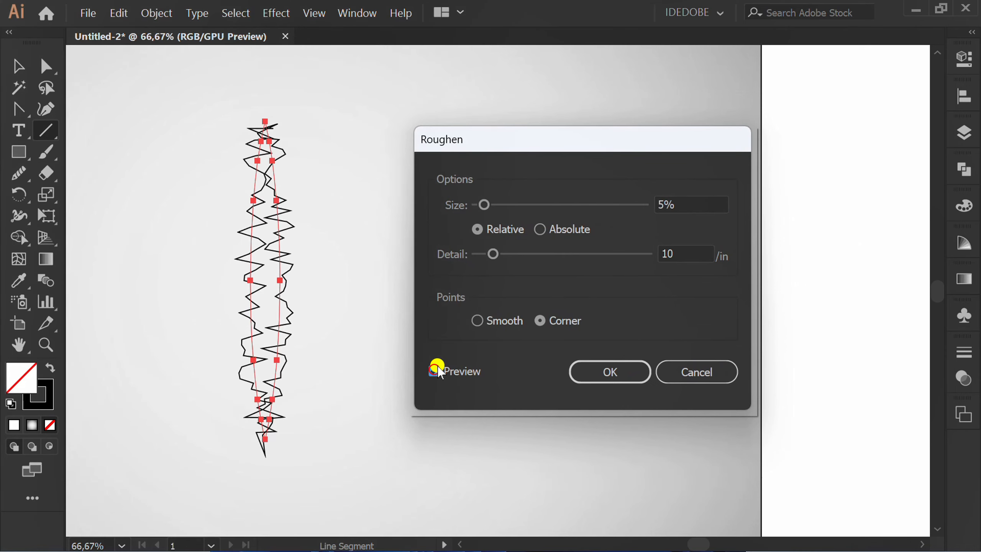
left_click(539, 229)
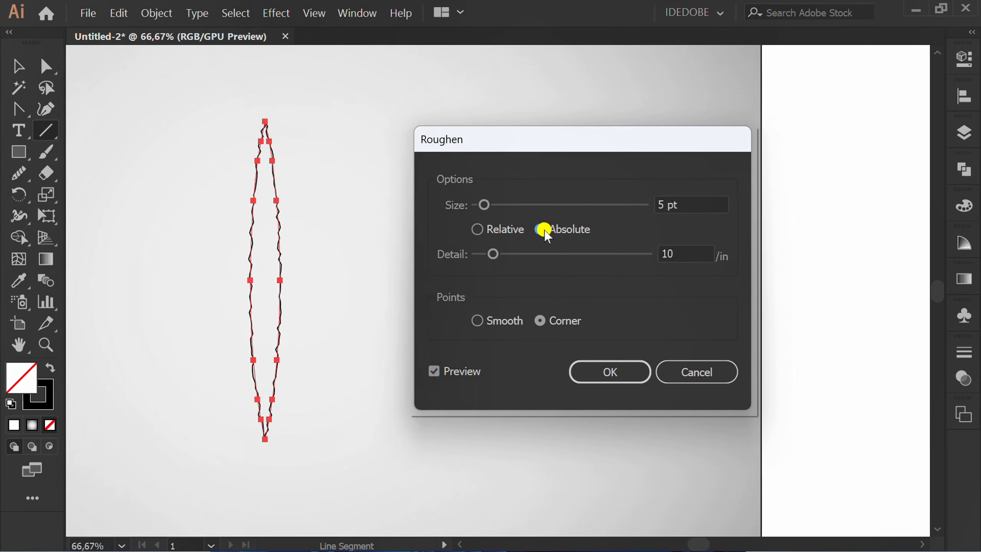
Apply the roughening with a size of 25 pt and detail of 7/in, and expand the shape's appearance
scroll(703, 207, "up", 19)
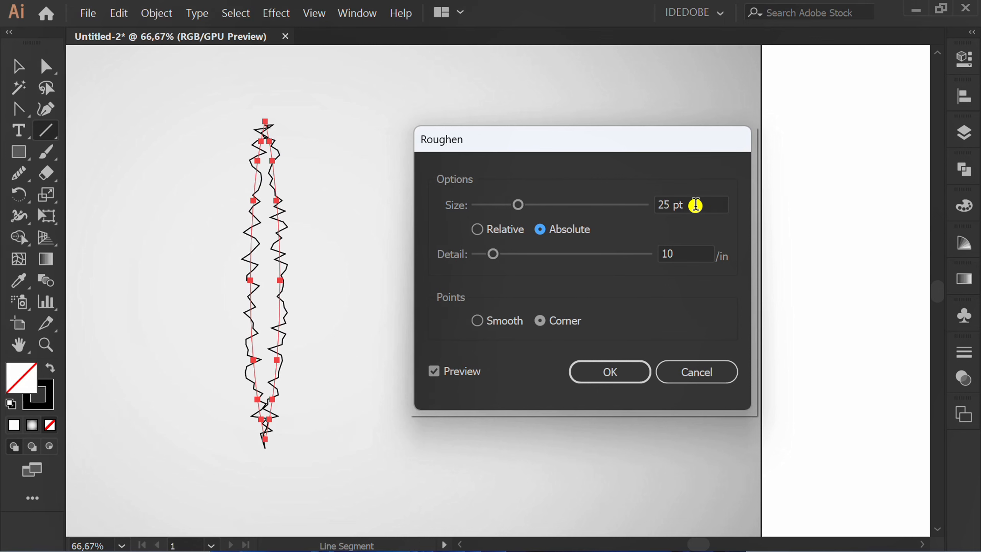
scroll(694, 255, "down", 2)
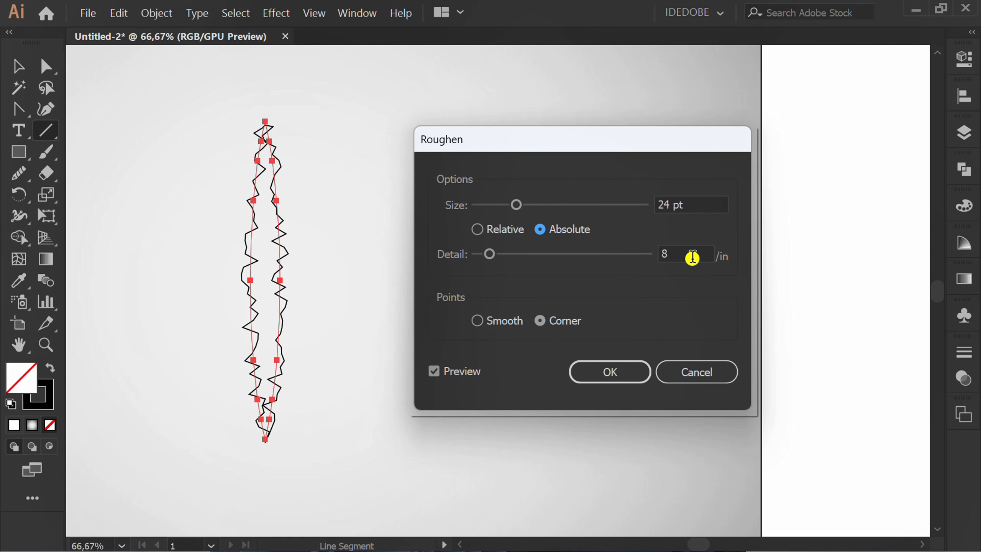
scroll(692, 256, "down", 1)
scroll(690, 204, "up", 1)
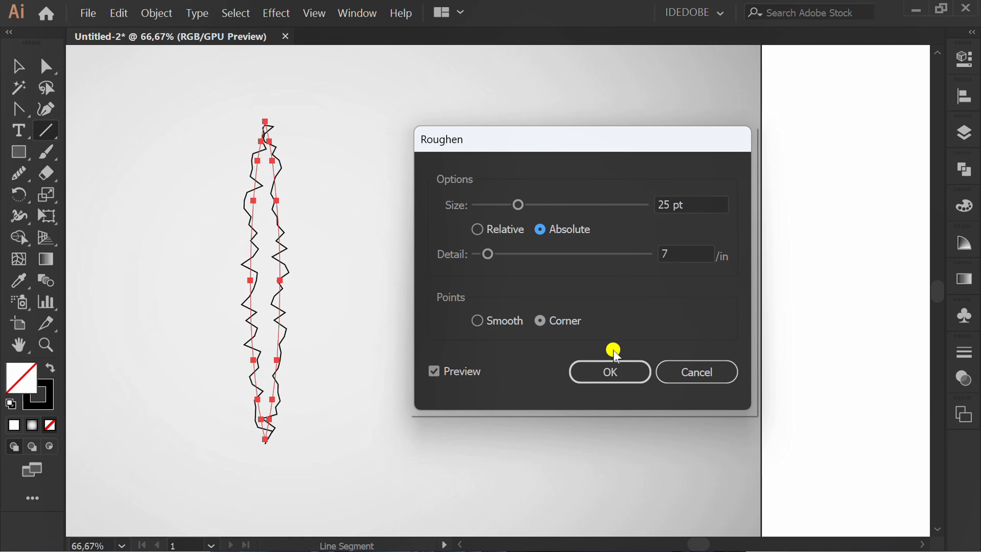
left_click(591, 377)
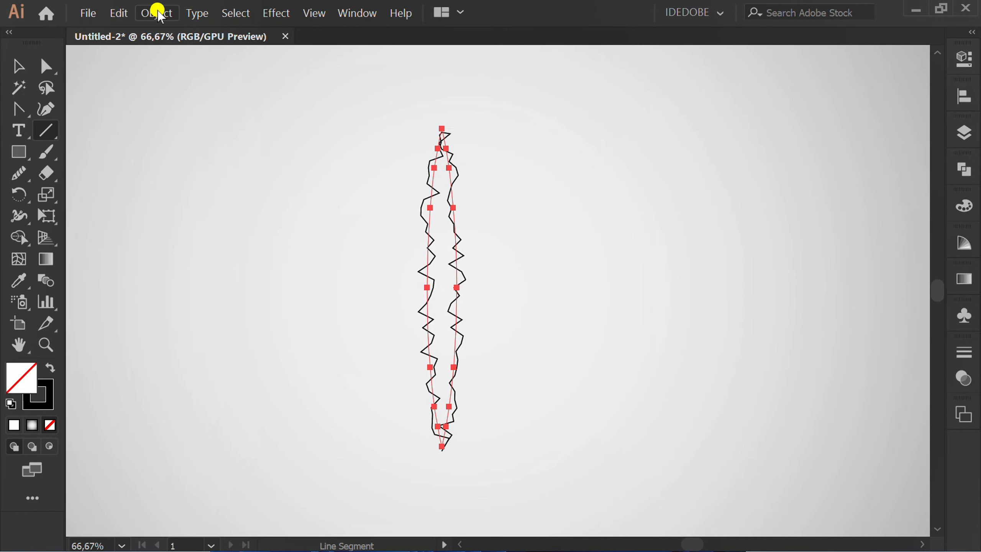
left_click(156, 12)
left_click(329, 213)
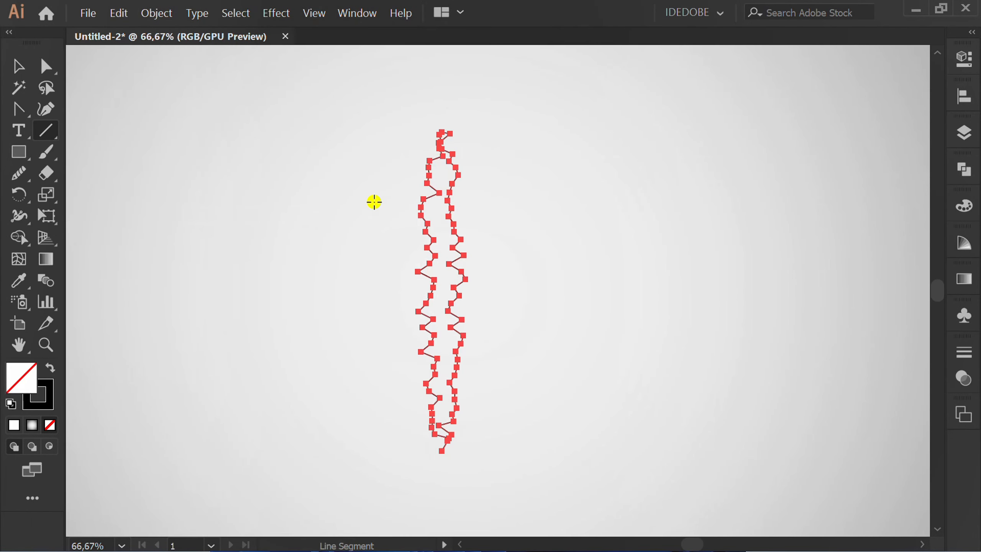
Reposition the overlapping anchor points at the jagged outline's upper end to form a clean pointed tip without crossing segments
scroll(445, 130, "up", 10, "alt")
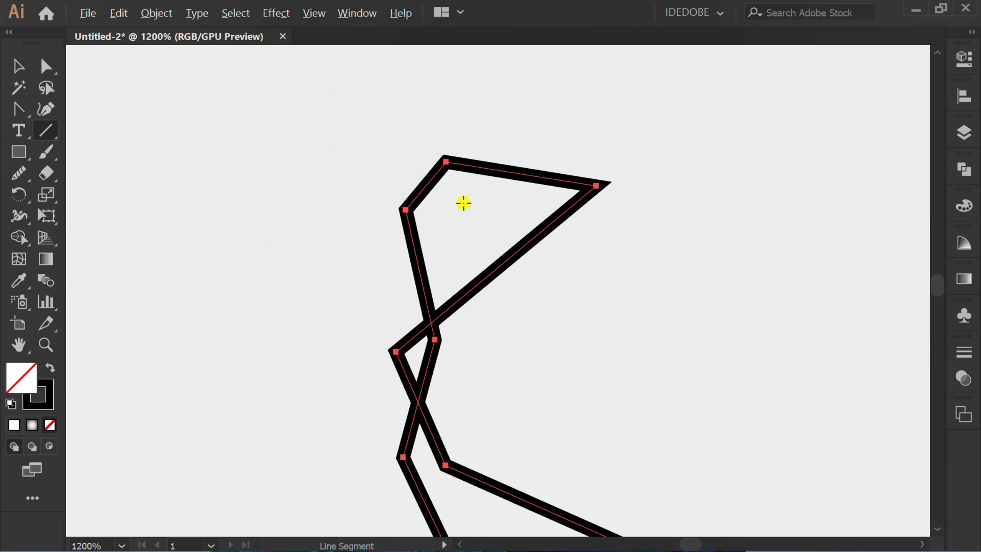
key("a")
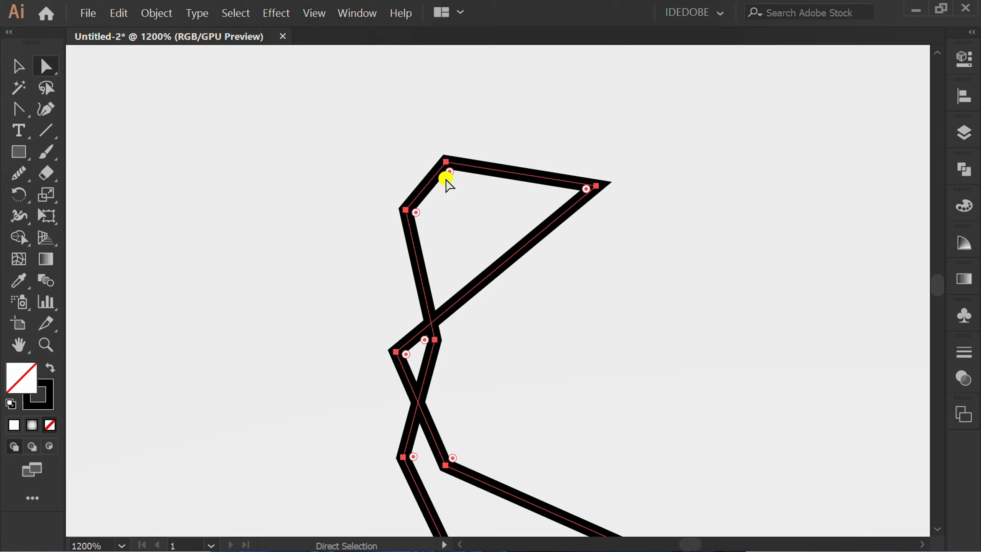
left_click(446, 163)
left_click_drag(448, 166, 449, 95)
left_click_drag(397, 352, 576, 343)
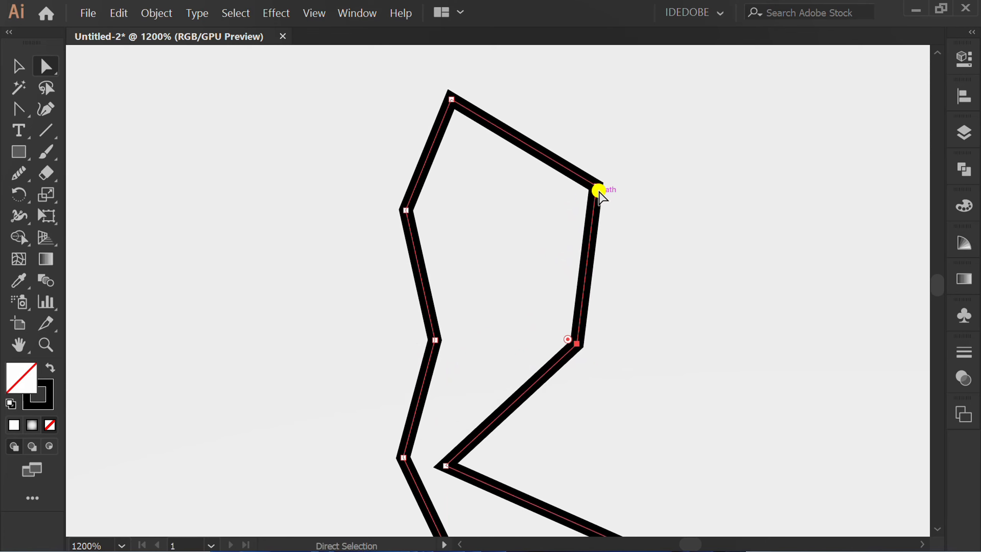
left_click_drag(596, 188, 508, 236)
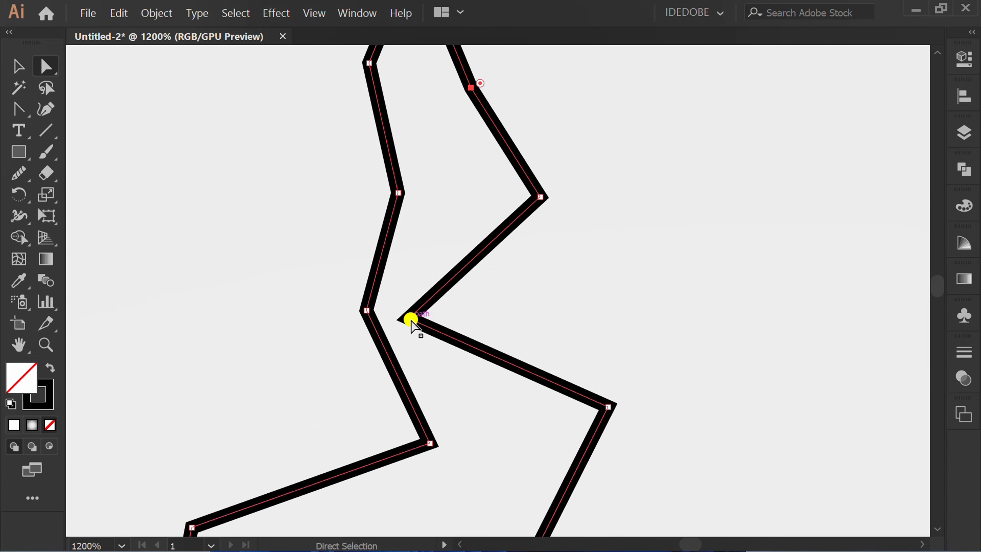
left_click_drag(408, 319, 479, 312)
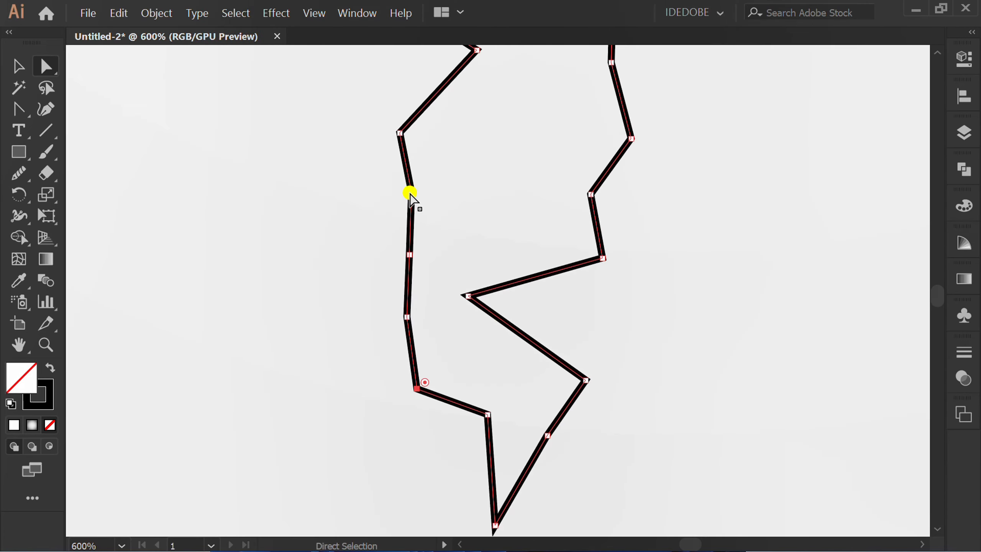
Move anchor points along the left and right edges near the outline's lower end inward and outward to refine its jagged contour
left_click_drag(410, 193, 462, 190)
left_click_drag(455, 301, 502, 305)
scroll(543, 311, "down", 6)
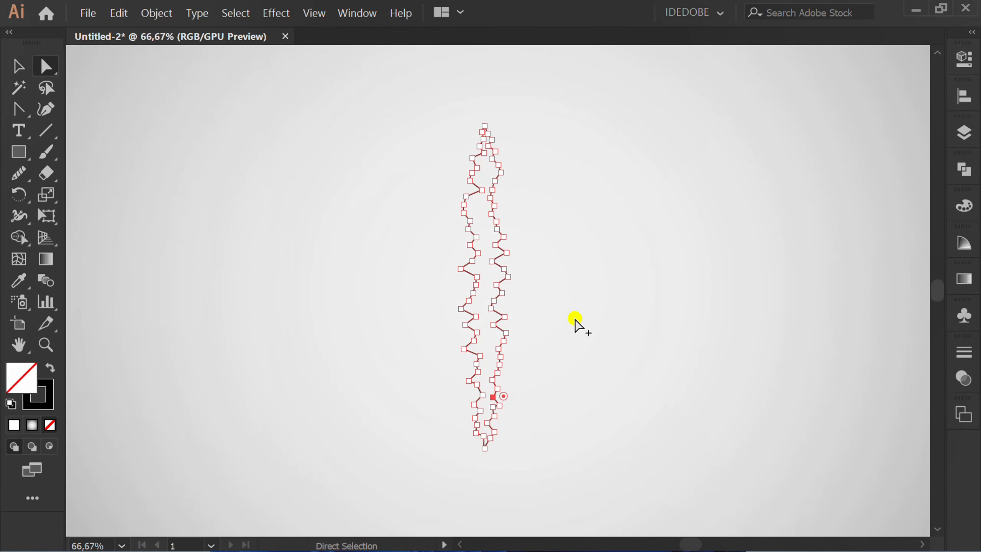
Fill the whole jagged outline with the white-to-black linear gradient
key("v")
scroll(773, 343, "right", 3)
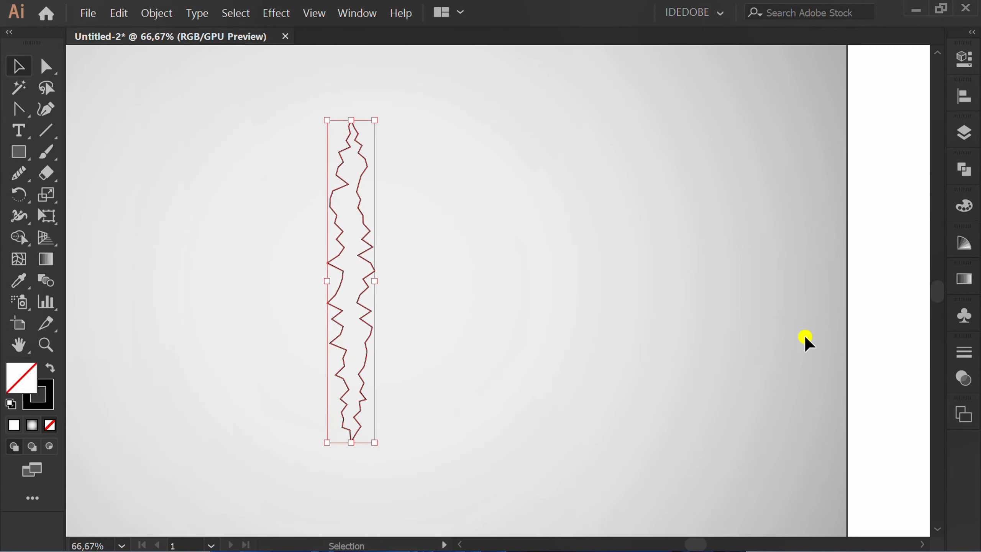
left_click(961, 278)
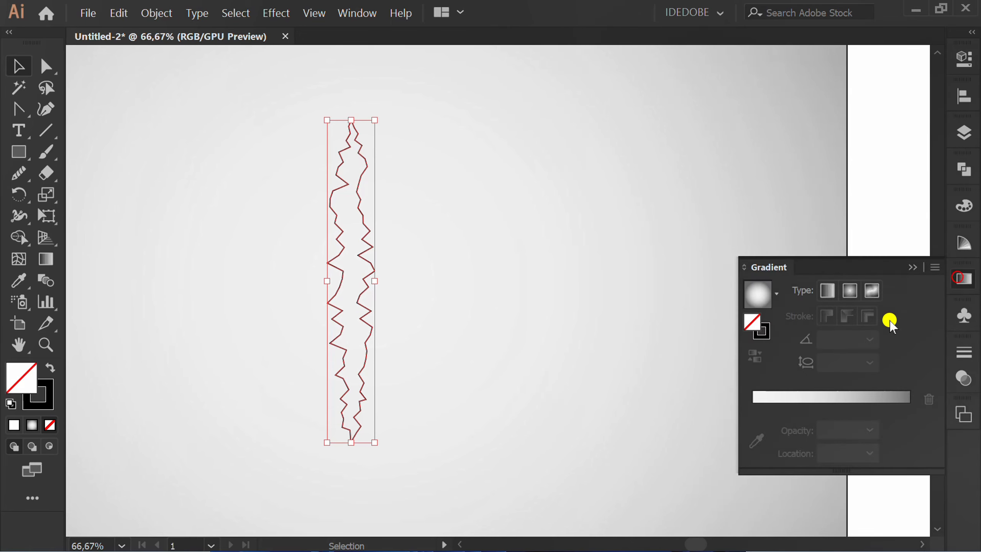
left_click(779, 293)
left_click(686, 329)
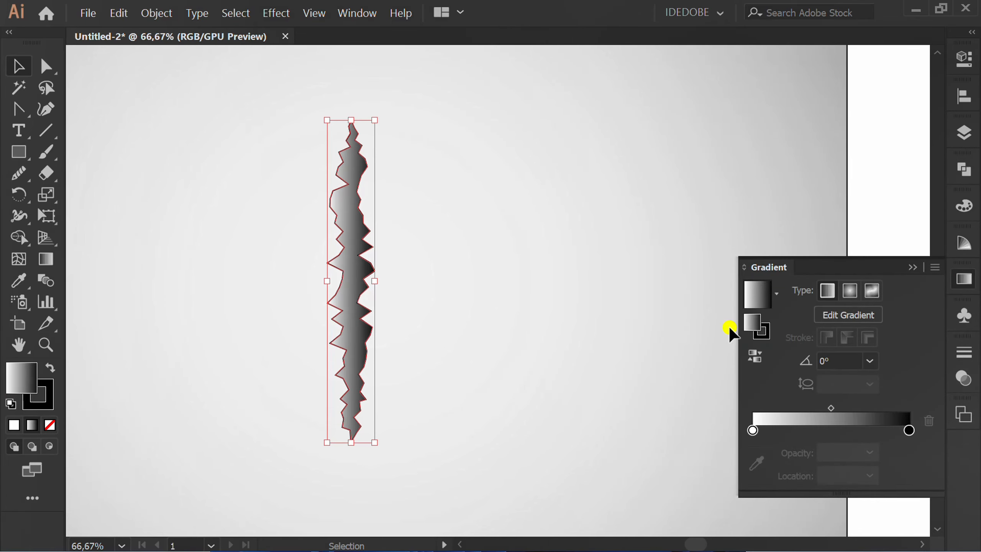
Add a middle stop to the fill gradient at about 51.5% and colour it red C1272D
left_click(833, 429)
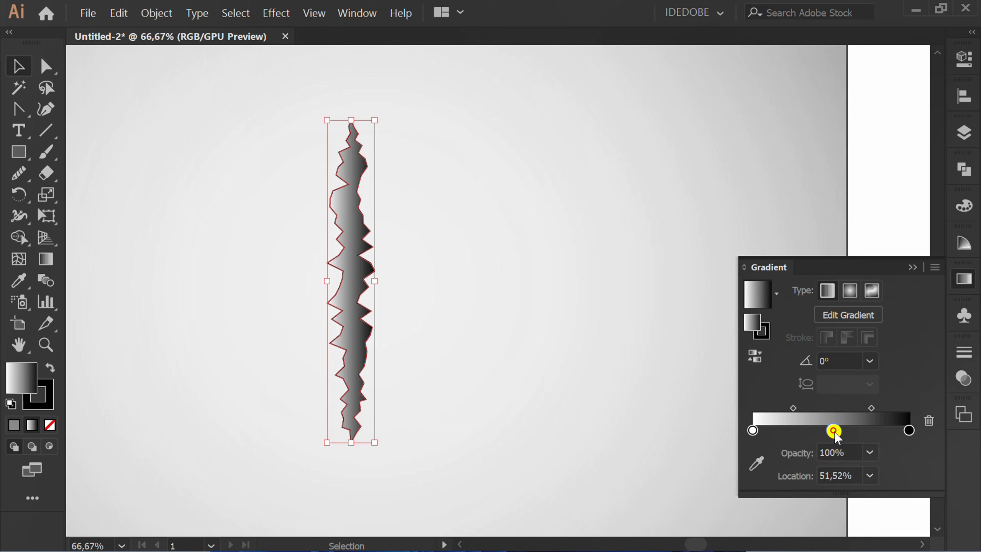
double_click(832, 429)
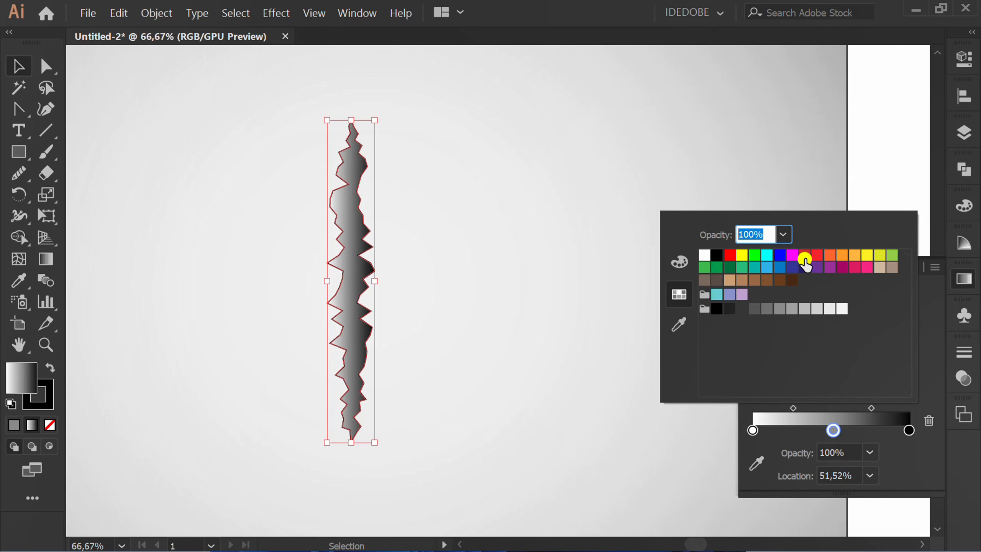
left_click(804, 256)
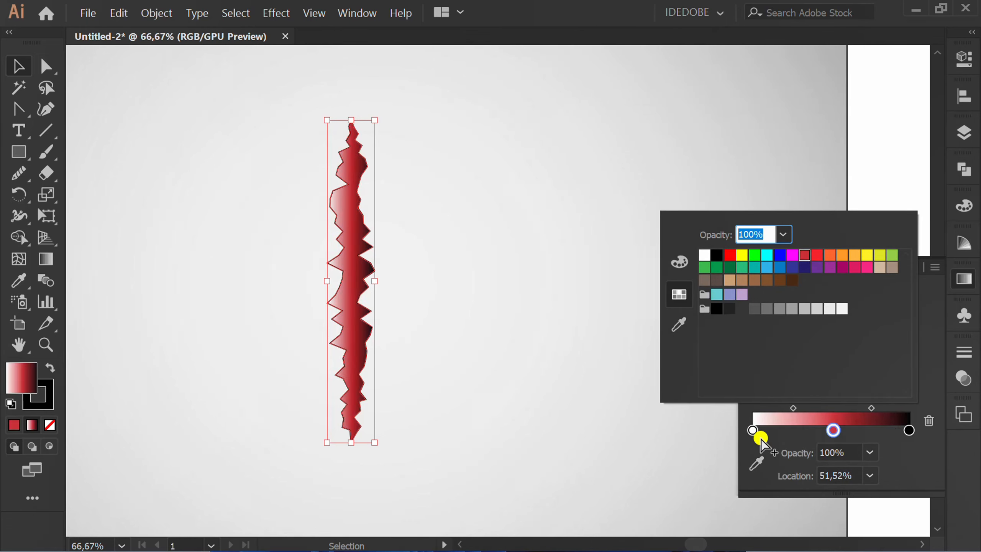
Change the gradient's white start stop to the dark shade 3D272D by lowering the swatch red's R value to 61
left_click(761, 440)
double_click(750, 430)
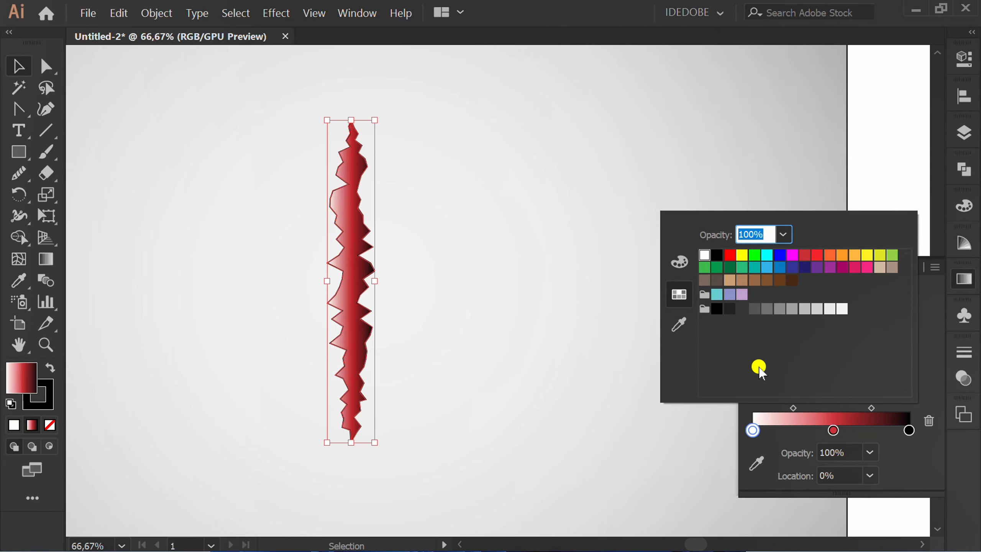
left_click(803, 256)
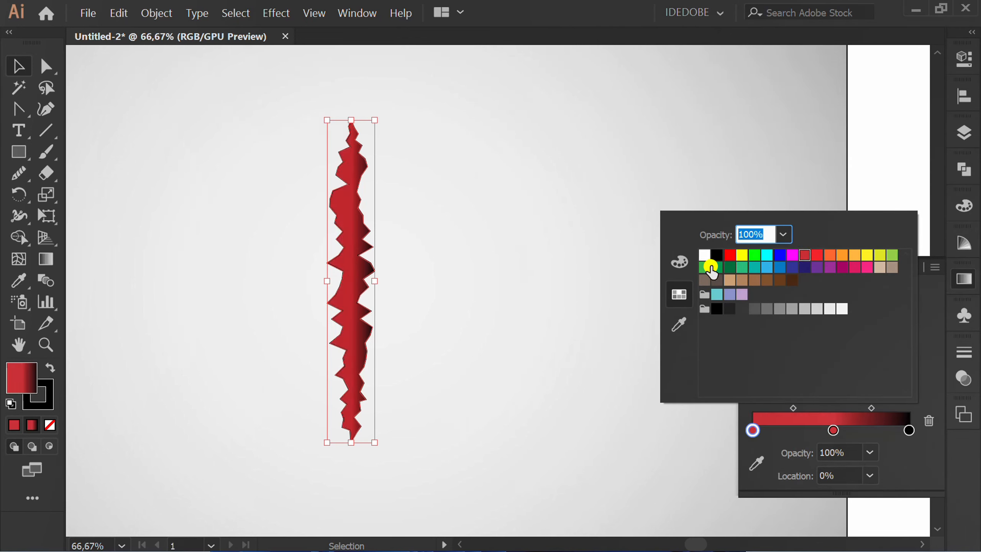
left_click(679, 263)
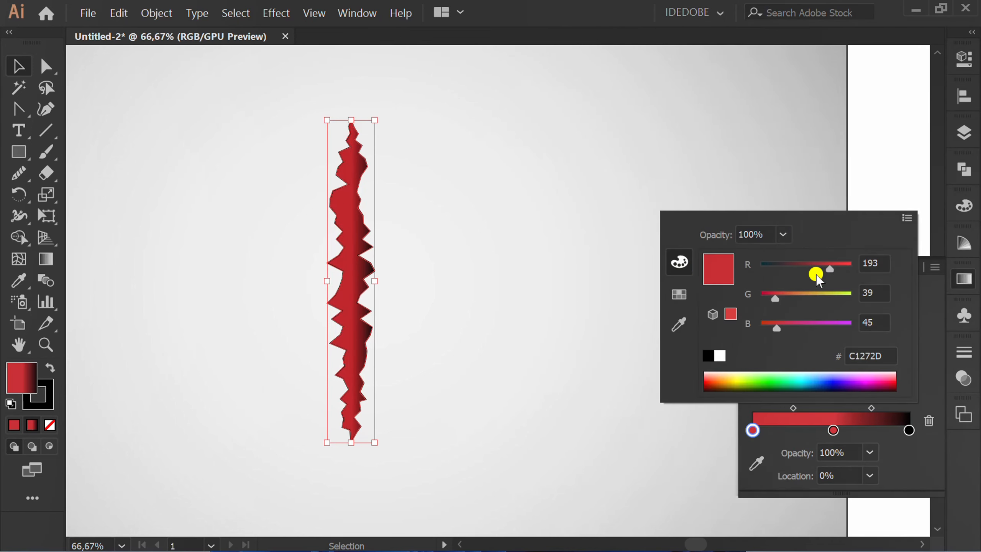
left_click_drag(831, 267, 782, 270)
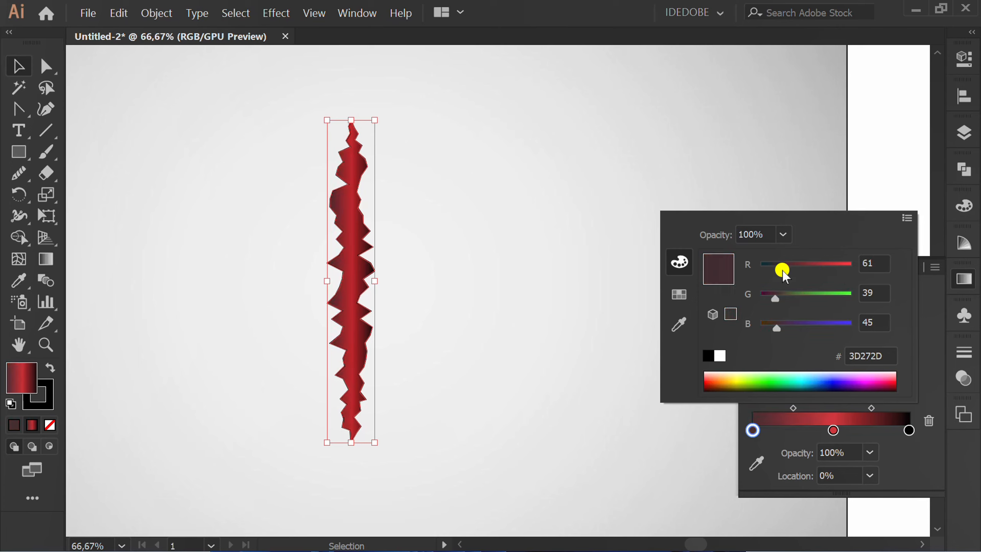
left_click(918, 459)
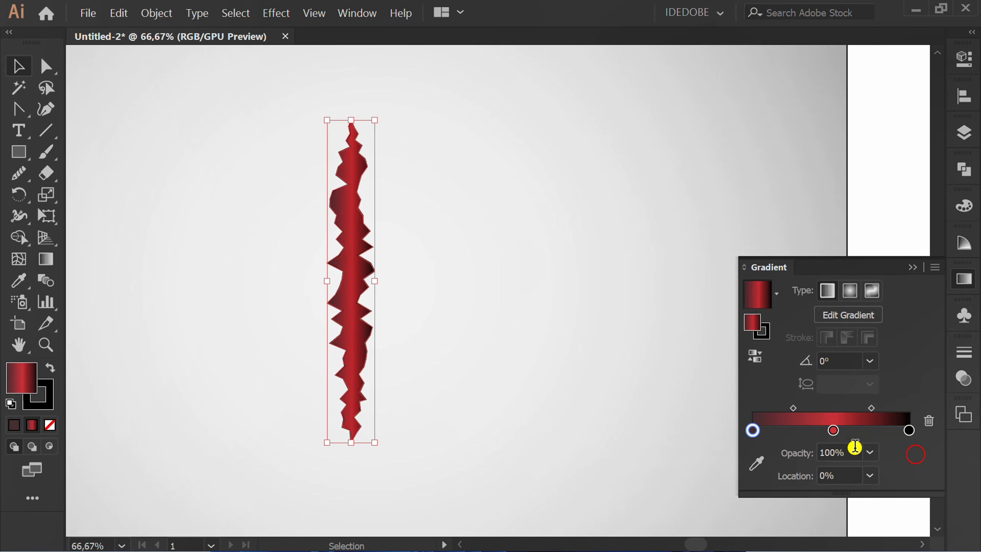
Shift the gradient's middle stop to 53.75%, darken it to A3272D, and deselect the shape
double_click(834, 429)
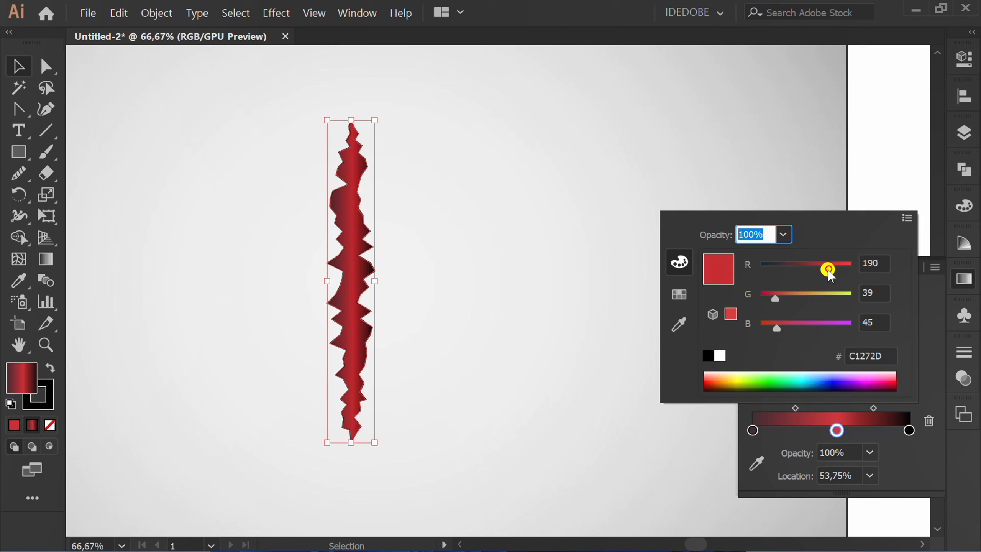
left_click_drag(829, 273, 821, 275)
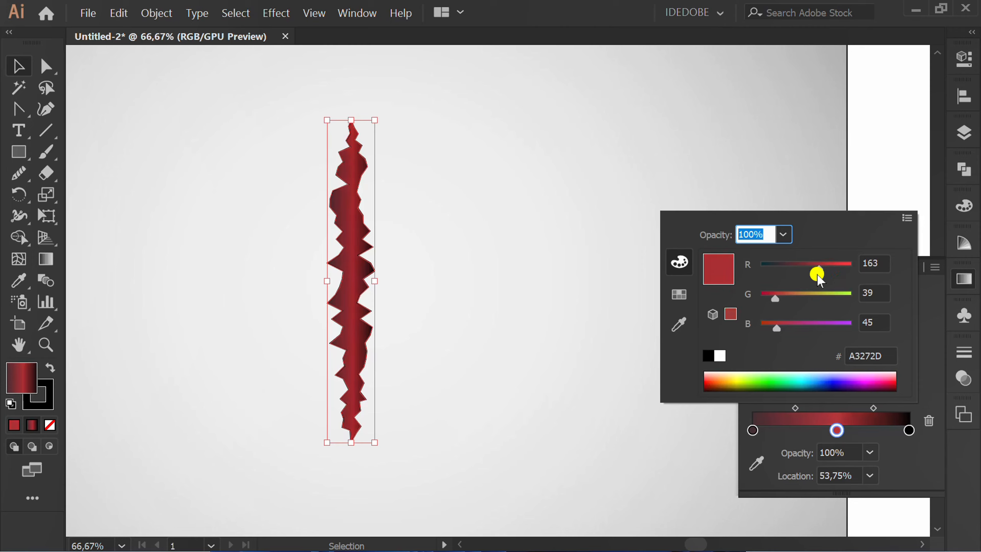
left_click(911, 462)
left_click(909, 265)
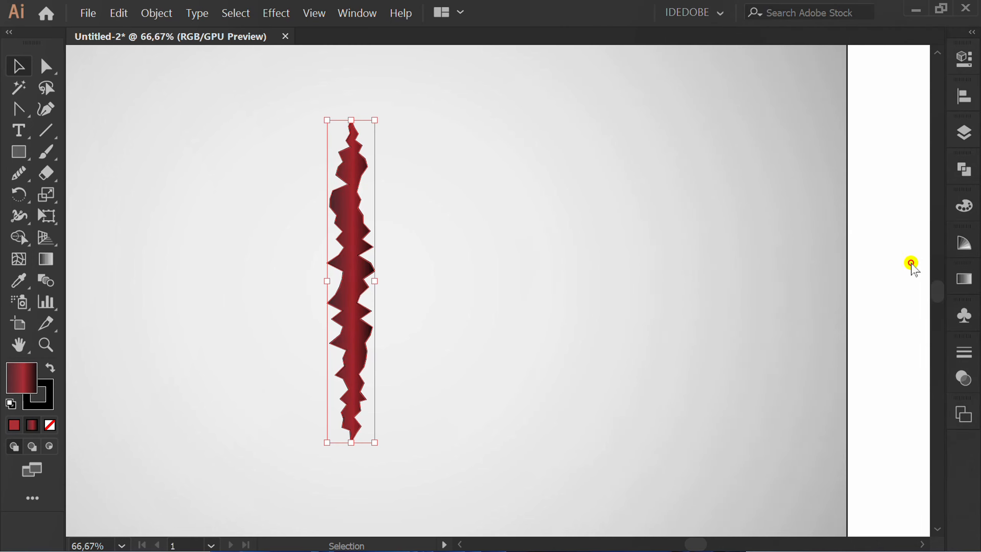
key("v")
left_click(460, 402)
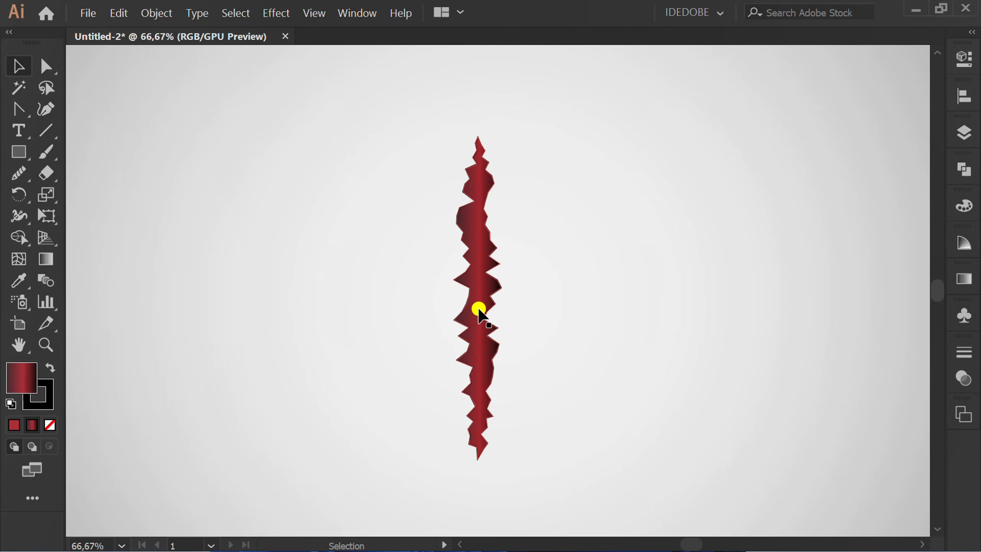
Remove the black stroke from the red torn shape and deselect it
left_click(472, 305)
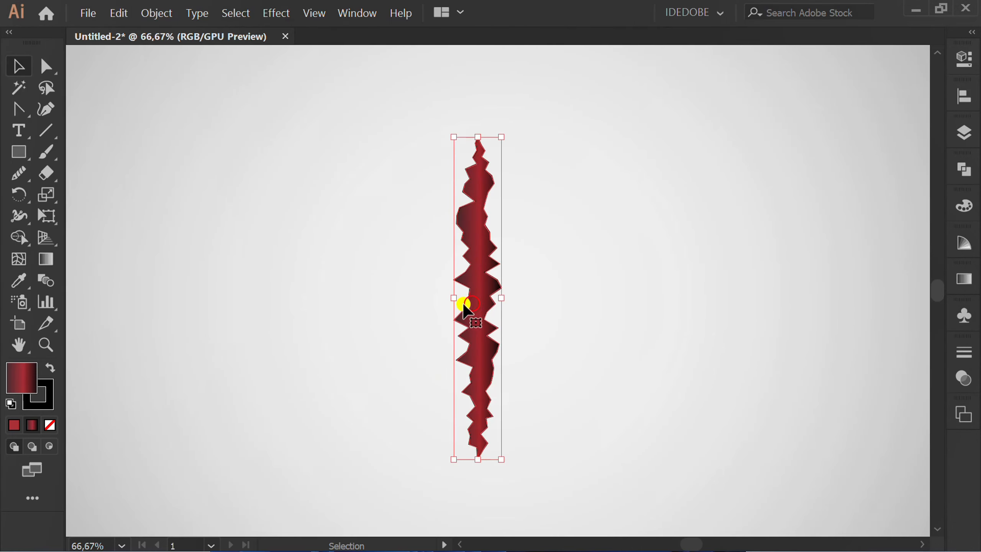
left_click(965, 57)
left_click(737, 262)
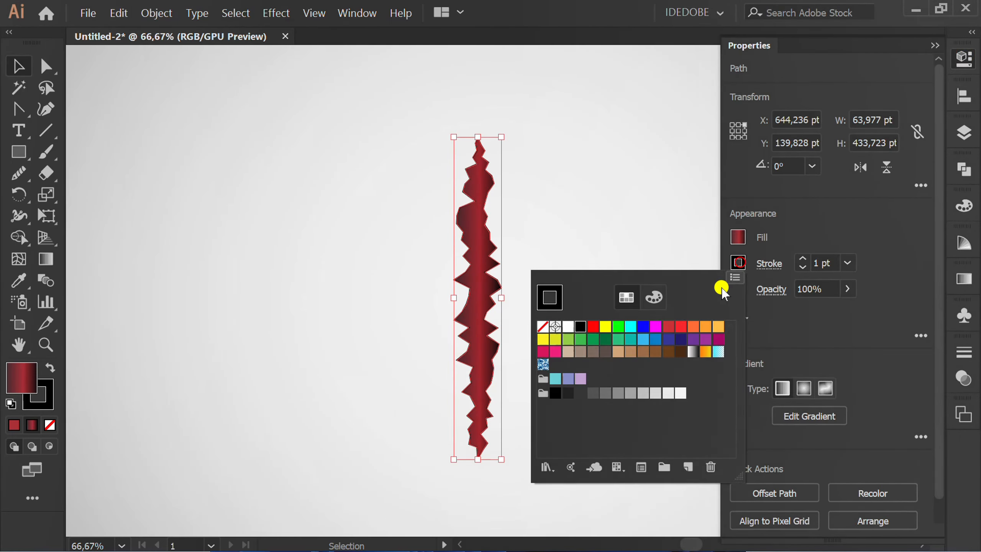
left_click(543, 328)
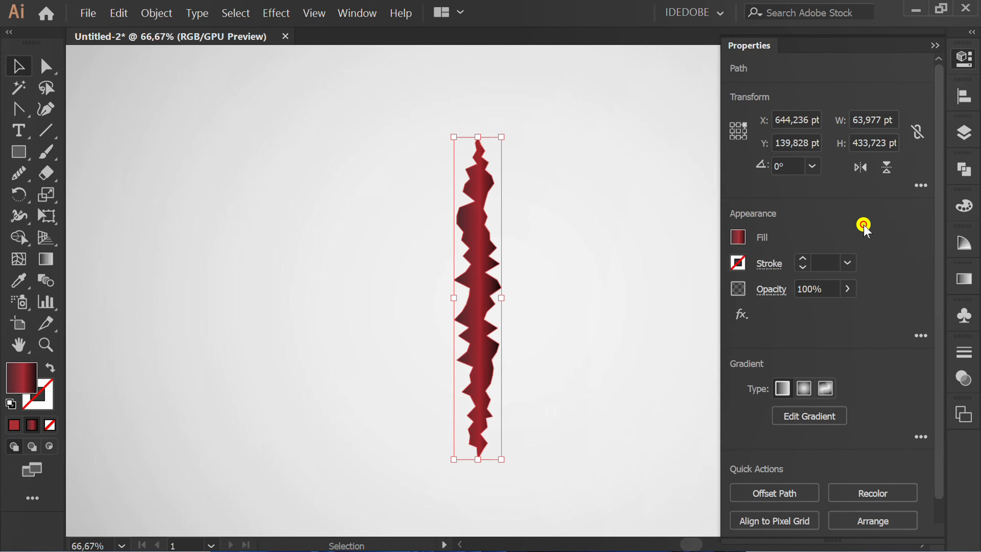
left_click(937, 42)
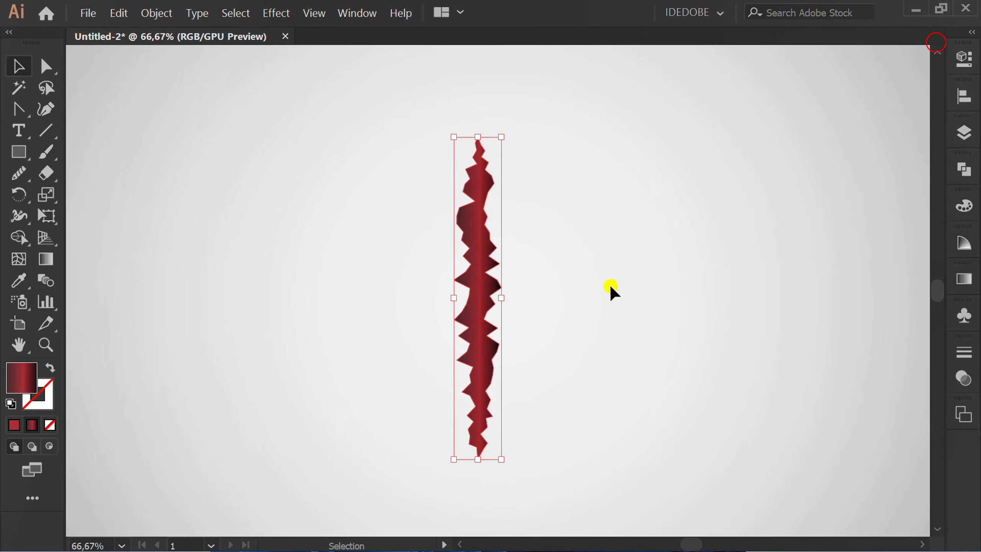
key("ctrl+shift+a")
Paste a copy of the torn shape behind the original and nudge it 7 pt to the right
left_click_drag(589, 221, 392, 362)
key("ctrl+c")
left_click(118, 13)
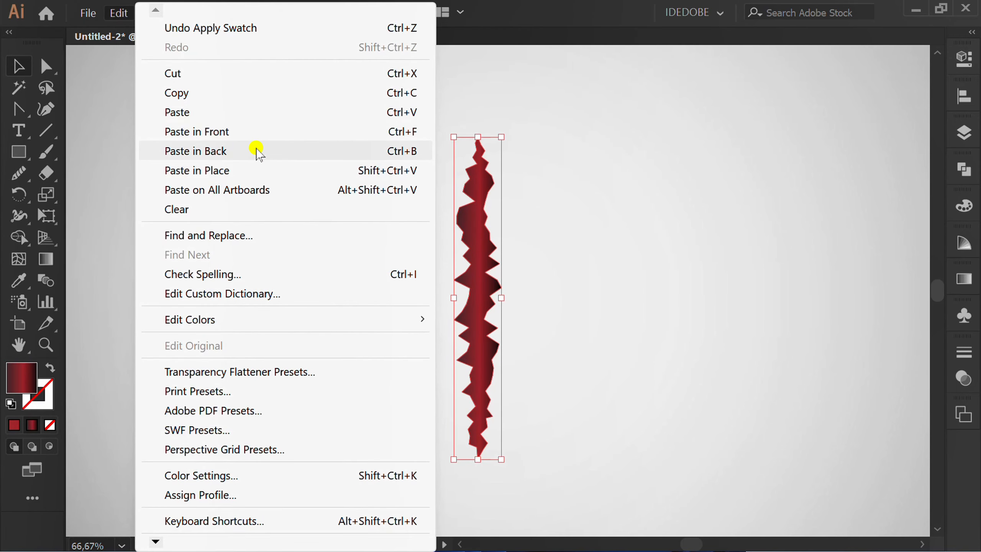
left_click(259, 151)
key("Right")
key("Right")
key("Right")
key("Right")
key("Right")
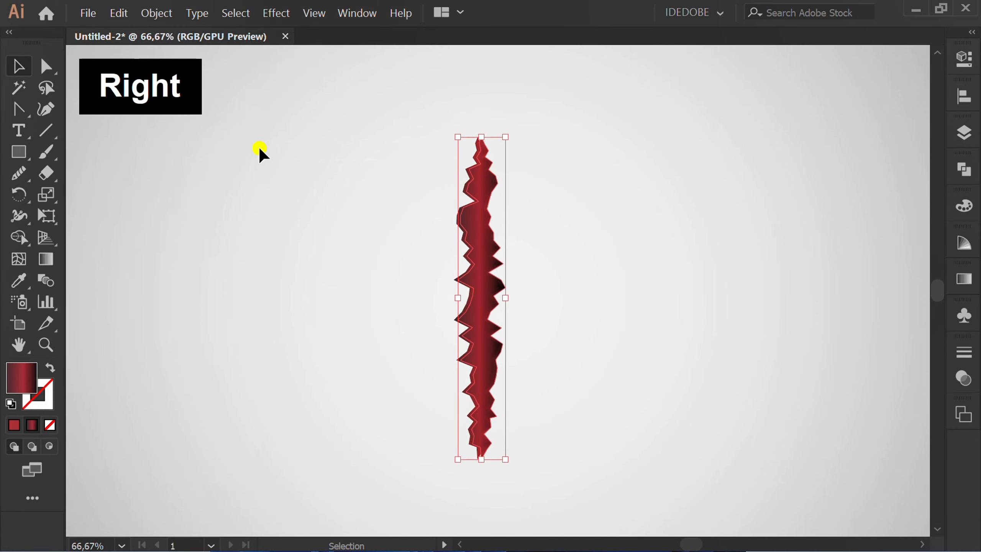
scroll(467, 157, "up", 3)
key("Right")
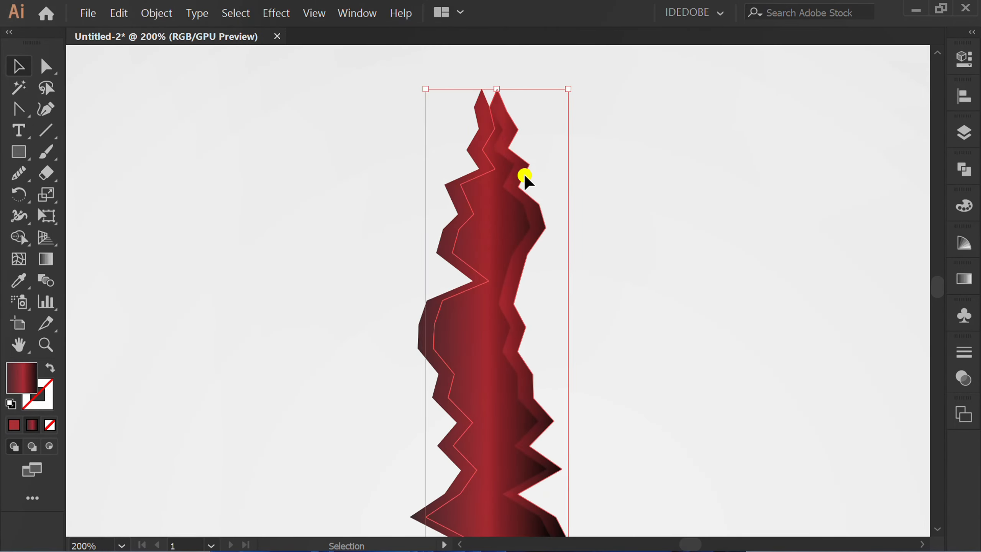
Fill the offset copy behind the torn shape with solid white
left_click(964, 57)
left_click(738, 237)
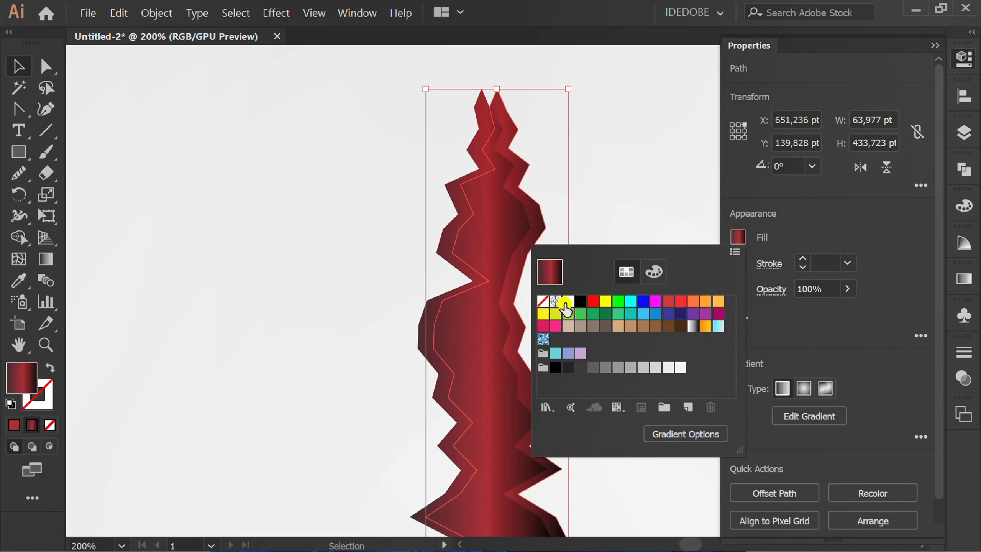
left_click(568, 300)
left_click(842, 224)
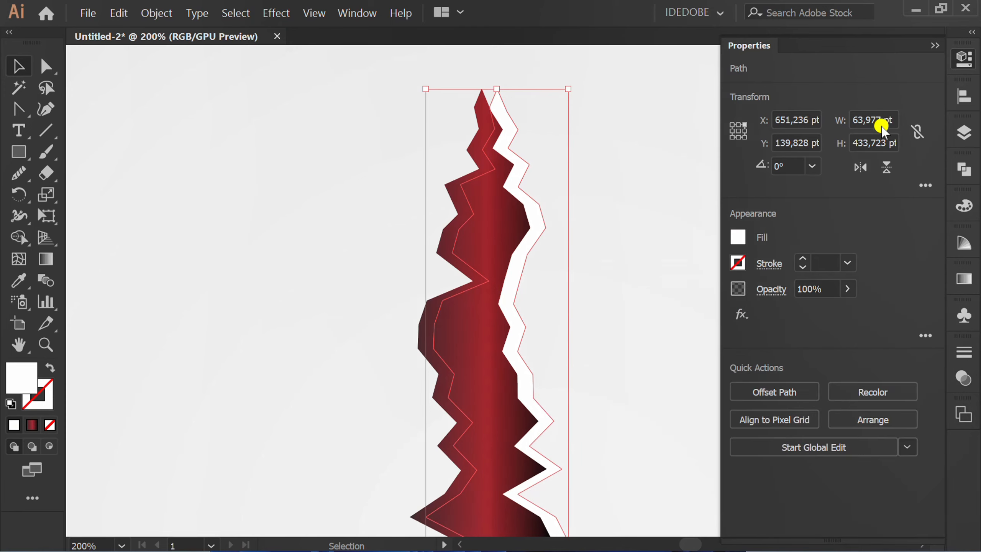
left_click(935, 45)
Move the white copy's top anchor onto the red shape's upper tip and tuck the adjacent left anchor behind the red shape
scroll(481, 116, "up", 6)
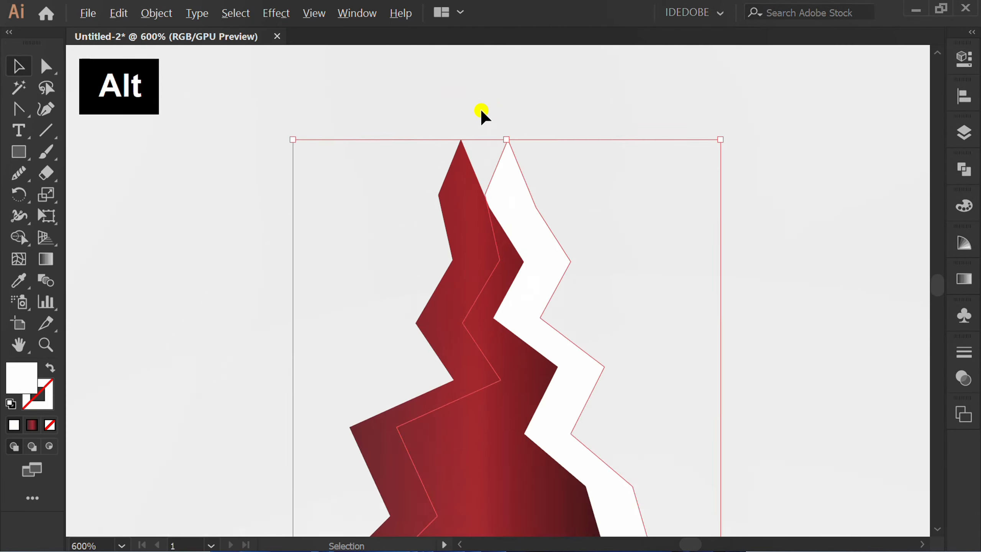
key("a")
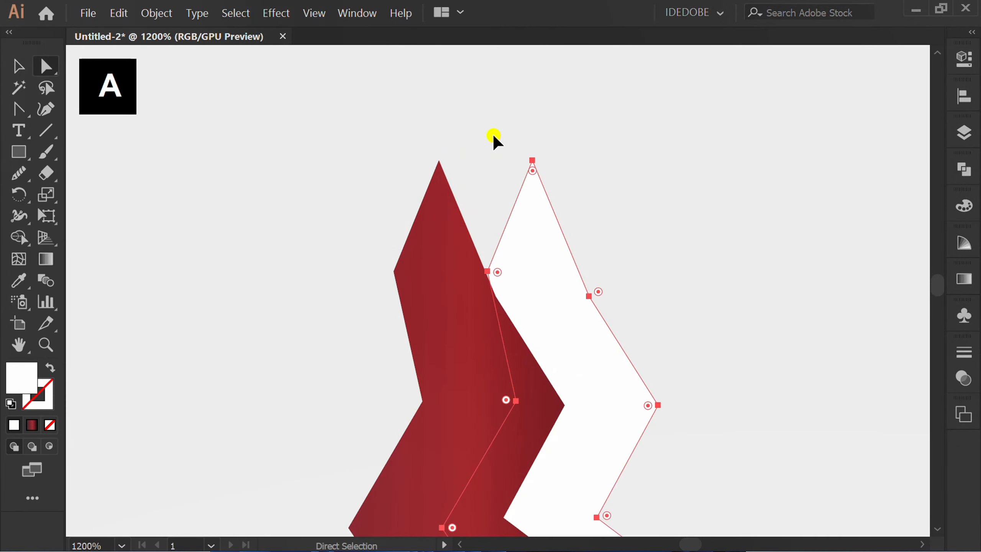
left_click(530, 160)
left_click_drag(529, 163, 439, 160)
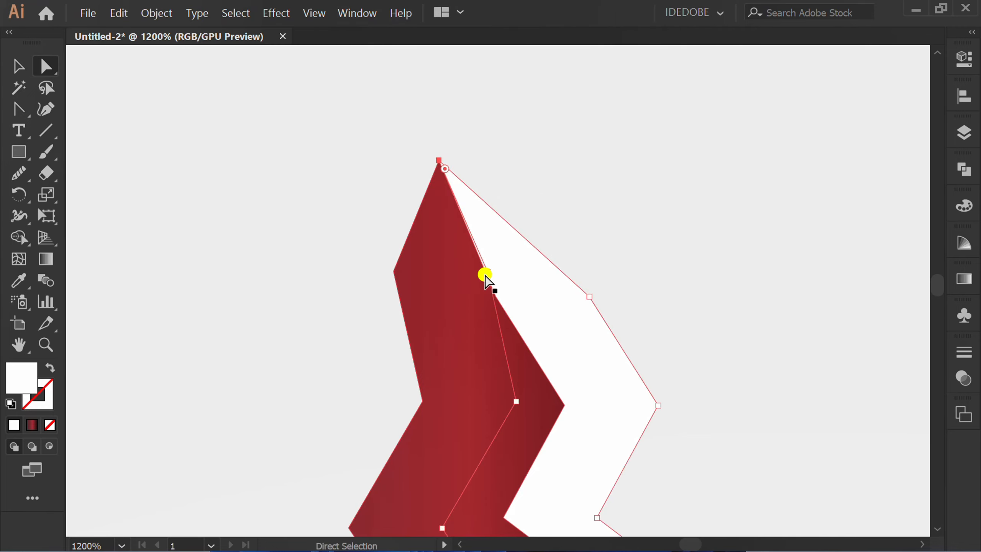
left_click_drag(488, 272, 455, 272)
Move the white copy's bottom anchor onto the red shape's lower tip
scroll(527, 154, "down", 3)
scroll(537, 408, "up", 4)
left_click(583, 395)
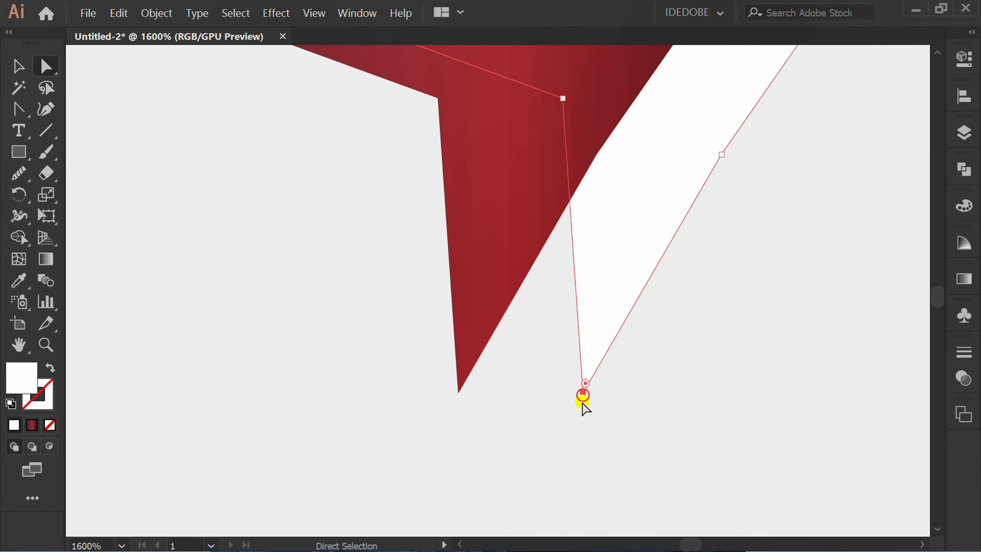
left_click_drag(581, 392, 457, 395)
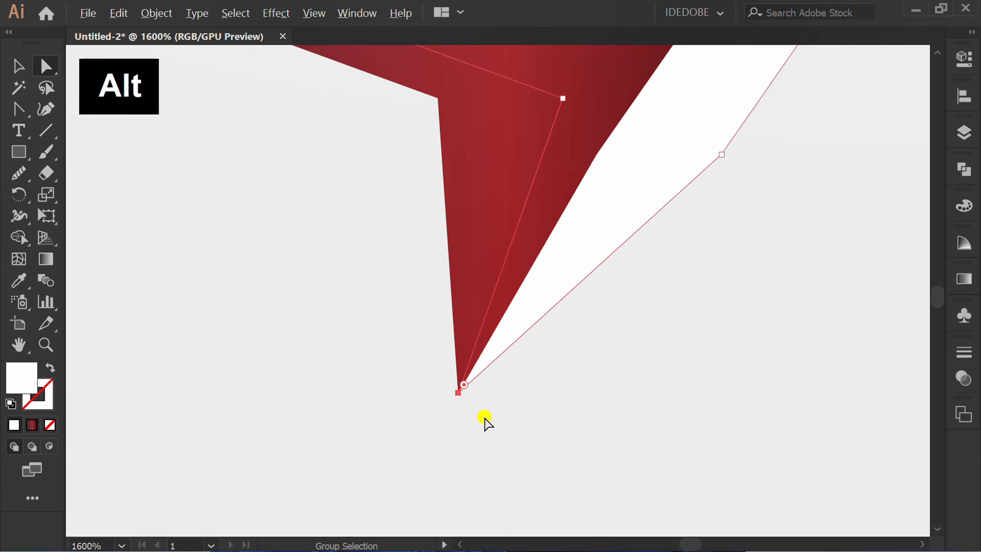
Draw a tall white ellipse beside the tear, matching its height, and widen it symmetrically about its centre
scroll(487, 425, "down", 5)
scroll(489, 443, "down", 1)
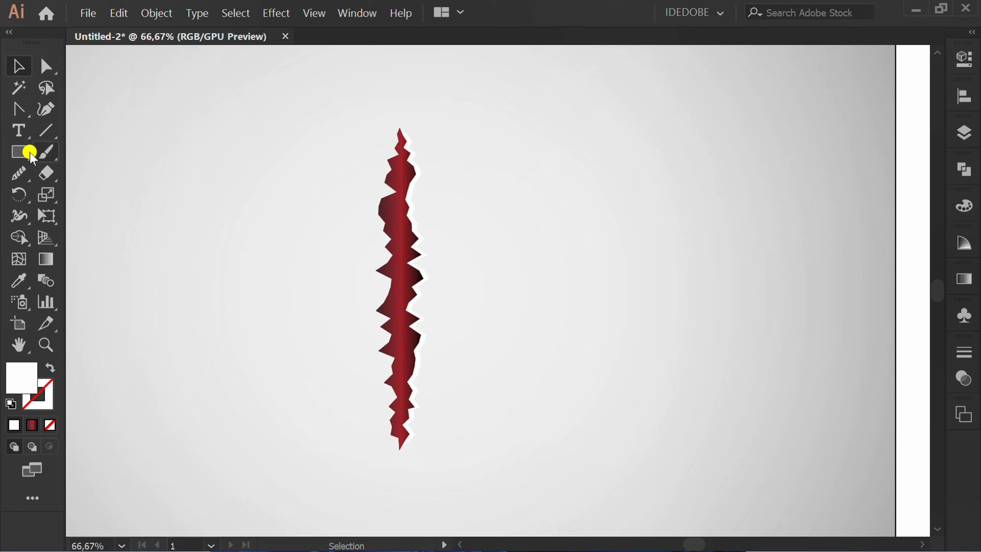
left_click_drag(31, 157, 101, 194)
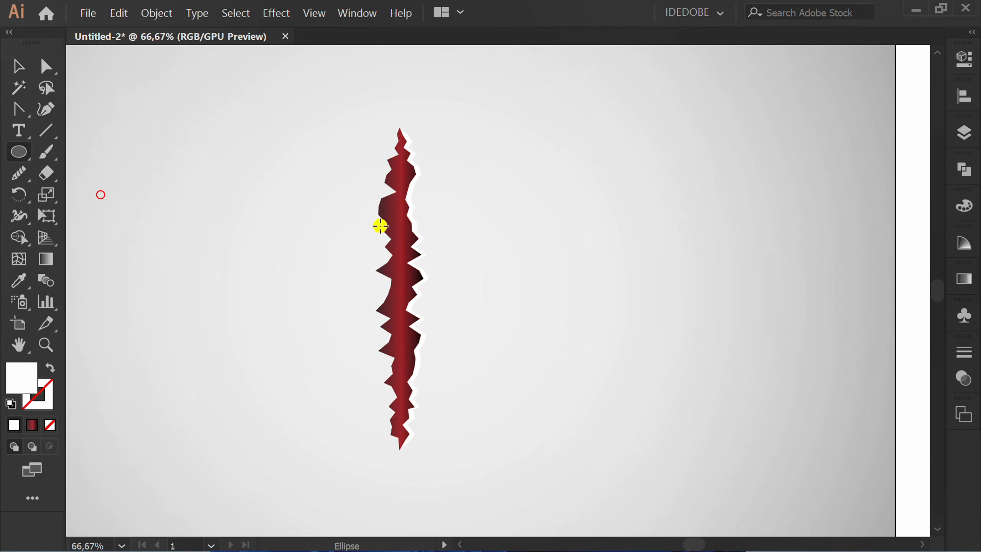
left_click_drag(548, 128, 590, 451)
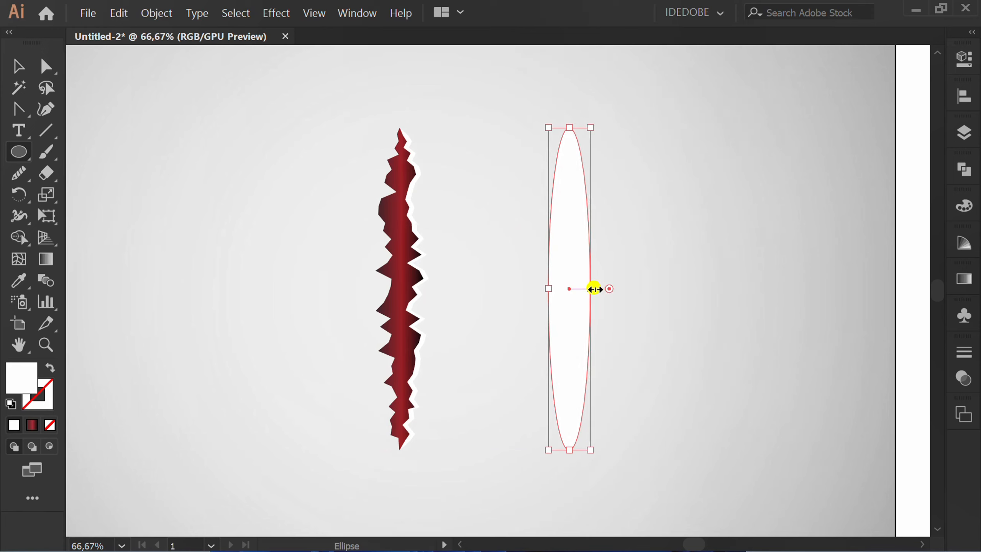
left_click_drag(594, 288, 633, 301)
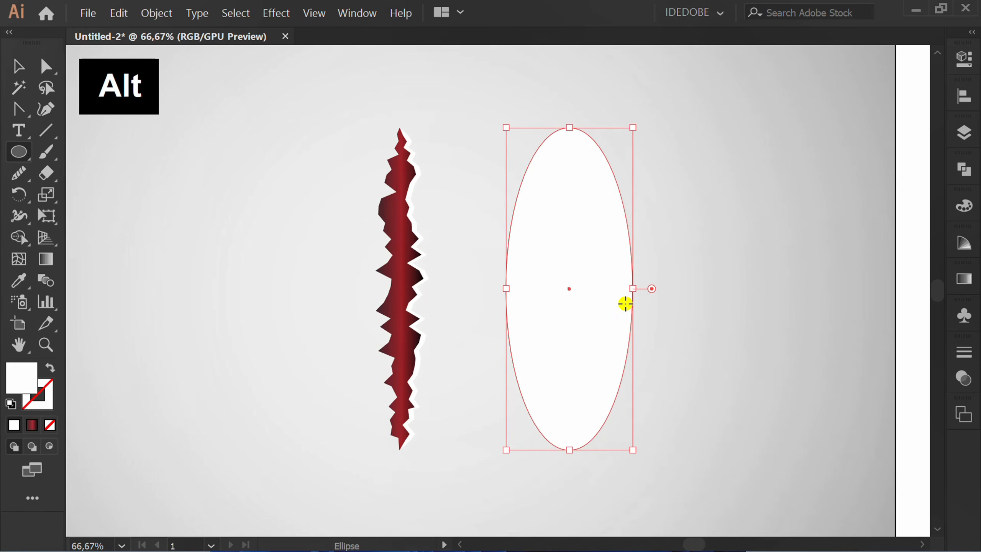
Delete the ellipse's left anchor and convert its top and bottom anchors to sharp corner points
key("a")
left_click_drag(551, 107, 478, 412)
key("Delete")
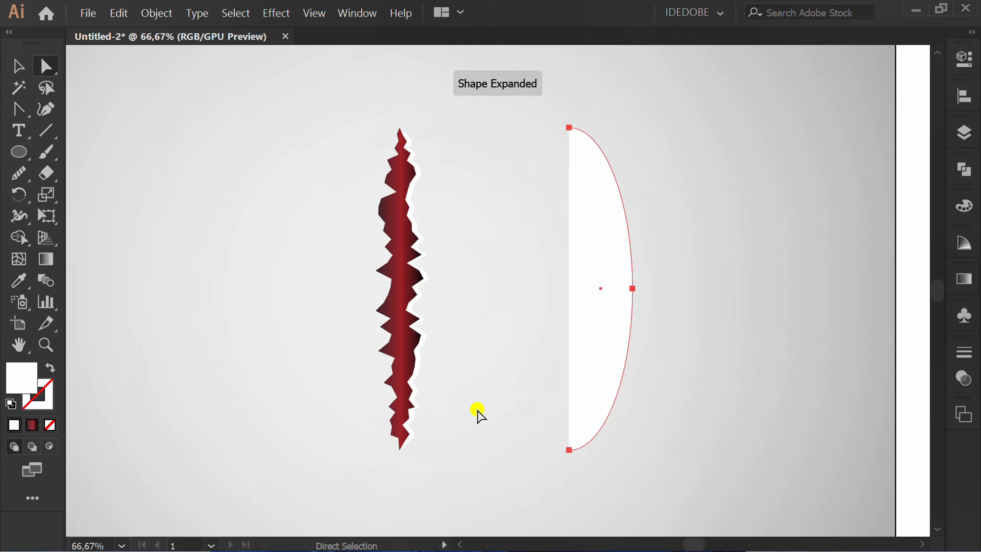
key("shift+c")
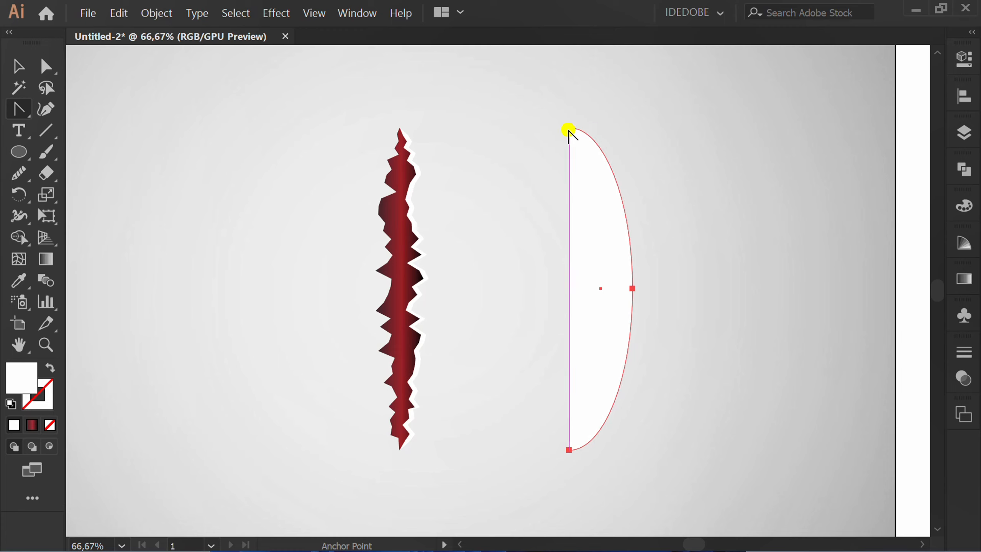
left_click(570, 127)
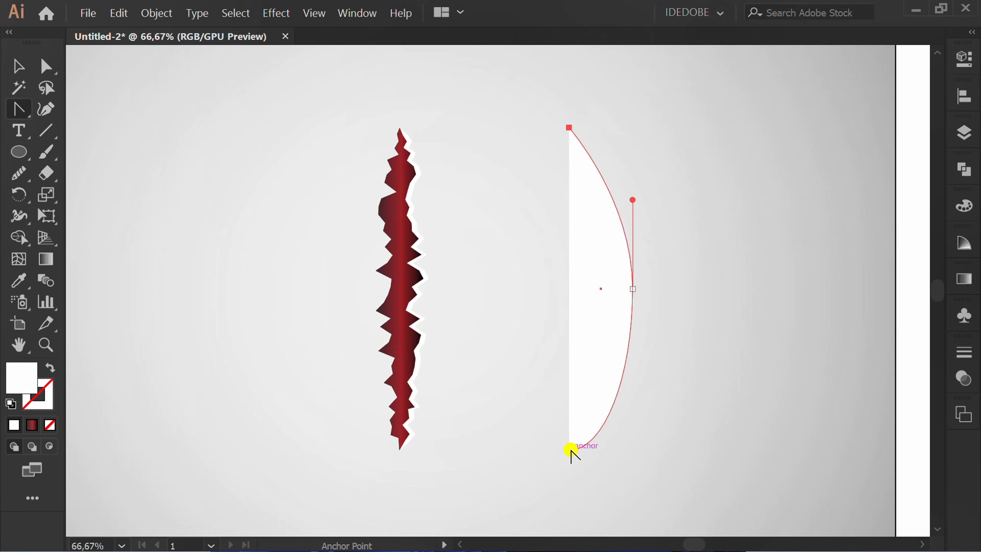
left_click(571, 449)
key("v")
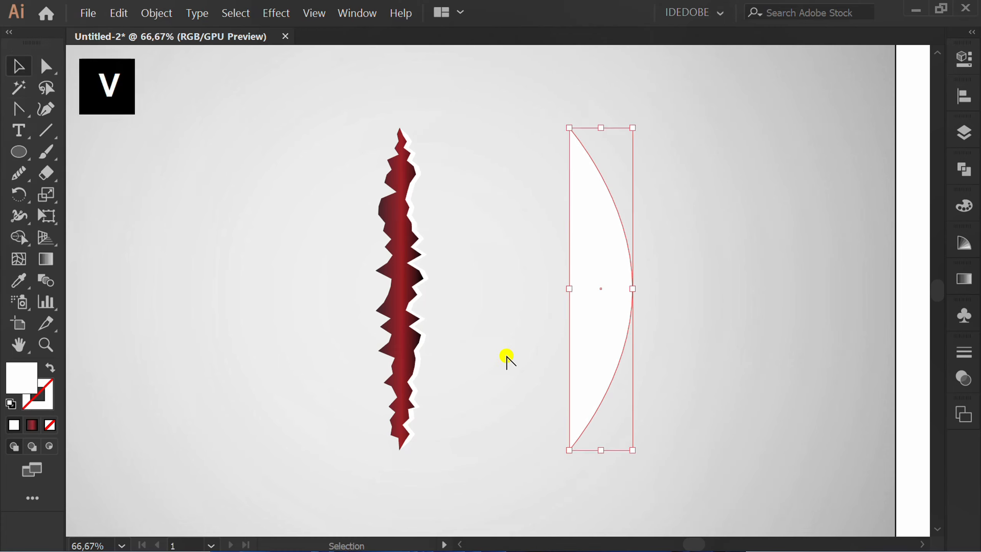
Apply the White, Black linear gradient to the half-ellipse and recolour its white starting stop to black
left_click(964, 278)
left_click(778, 293)
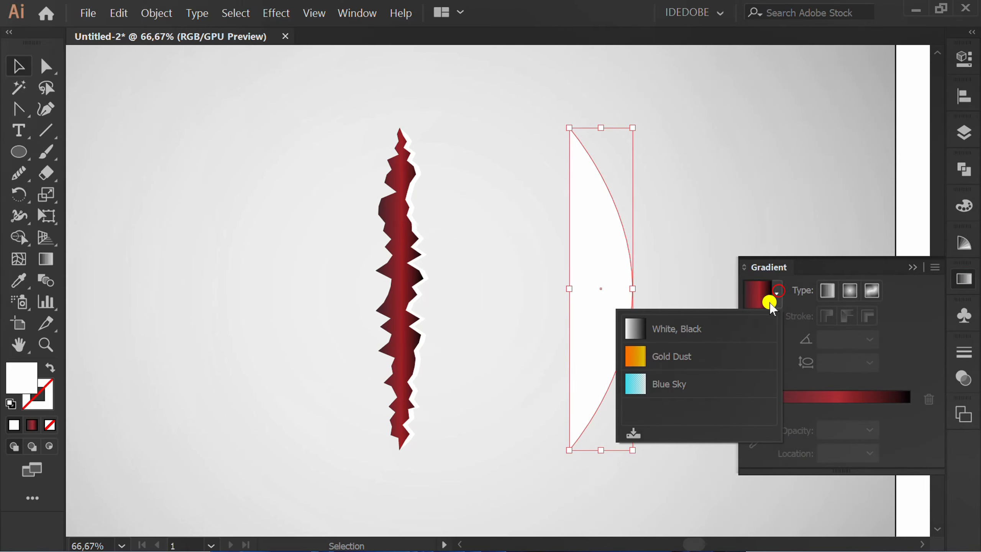
left_click(674, 331)
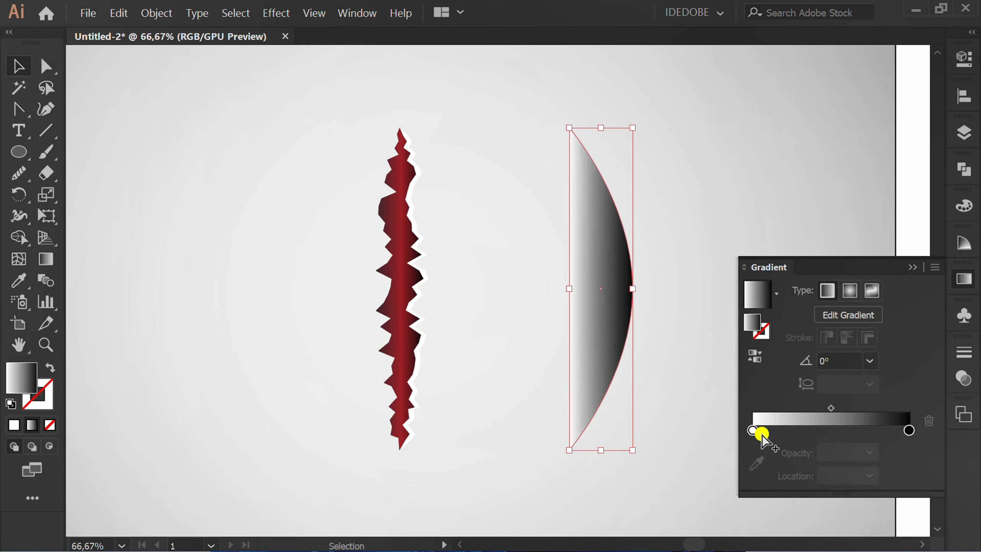
double_click(752, 430)
left_click(679, 294)
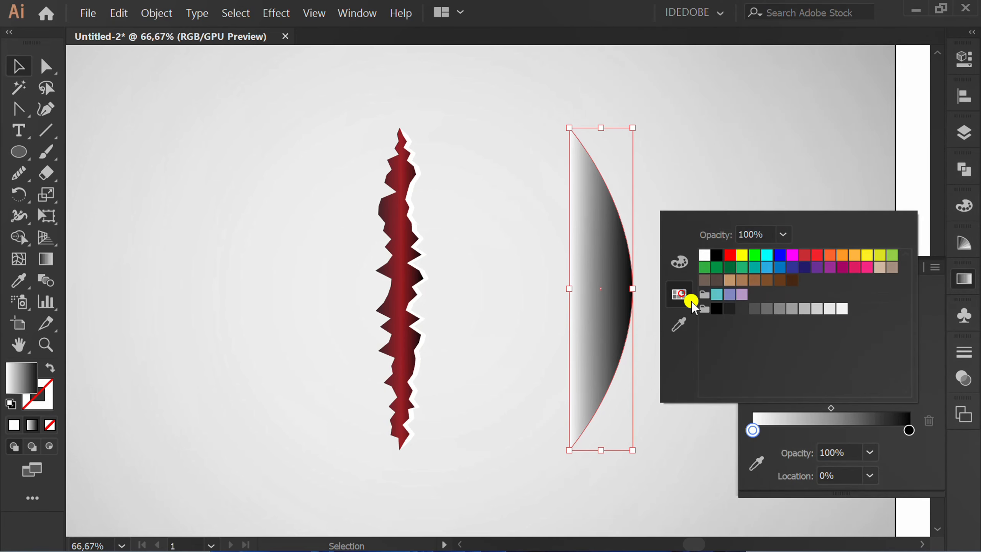
left_click(721, 259)
left_click(914, 463)
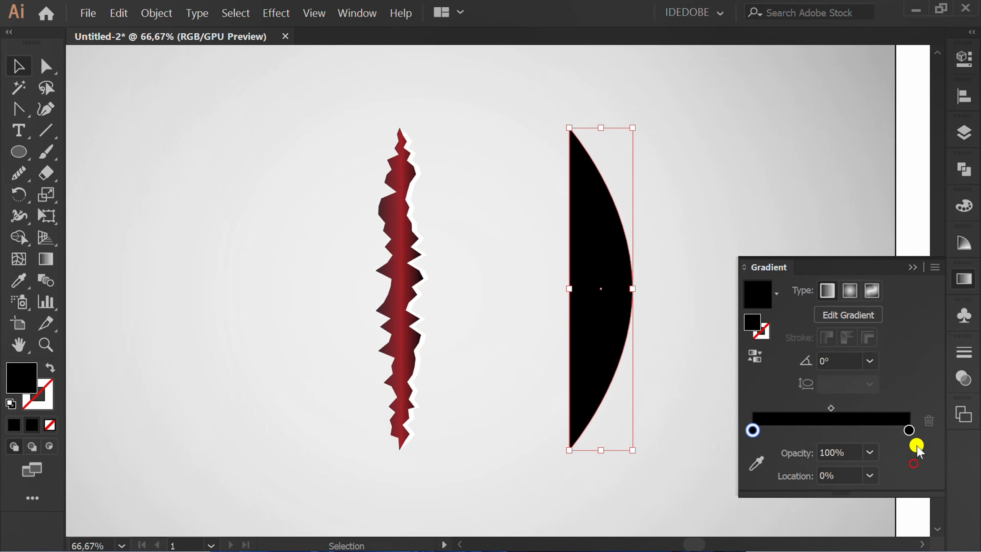
Set the opacity of the gradient's end stop to 0% so the half-ellipse fades out toward its curved side
double_click(909, 430)
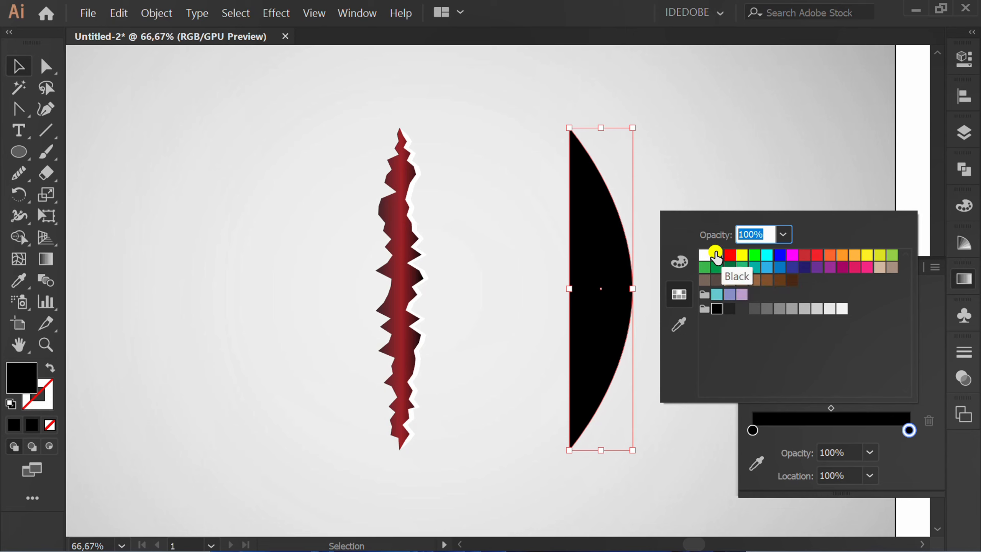
left_click(784, 235)
left_click(811, 255)
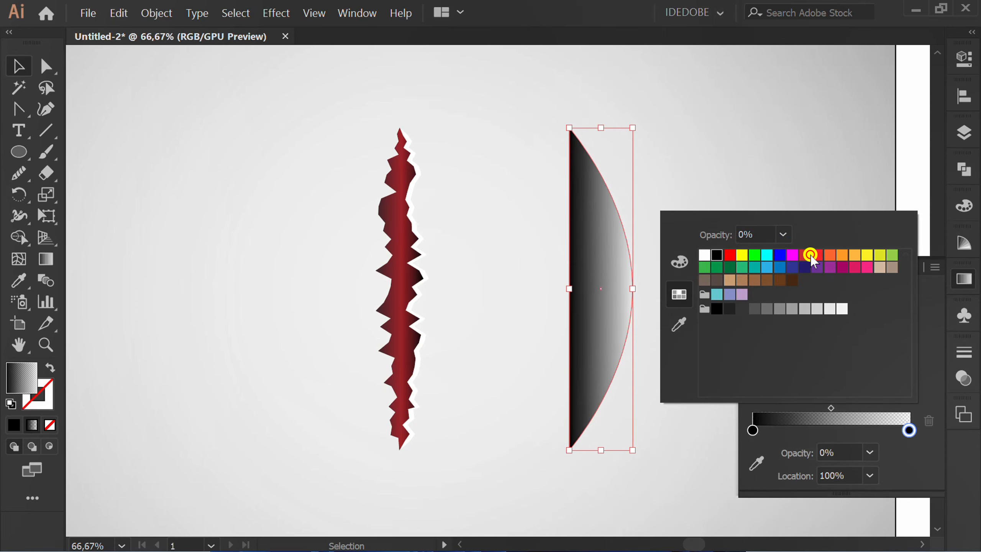
left_click(918, 471)
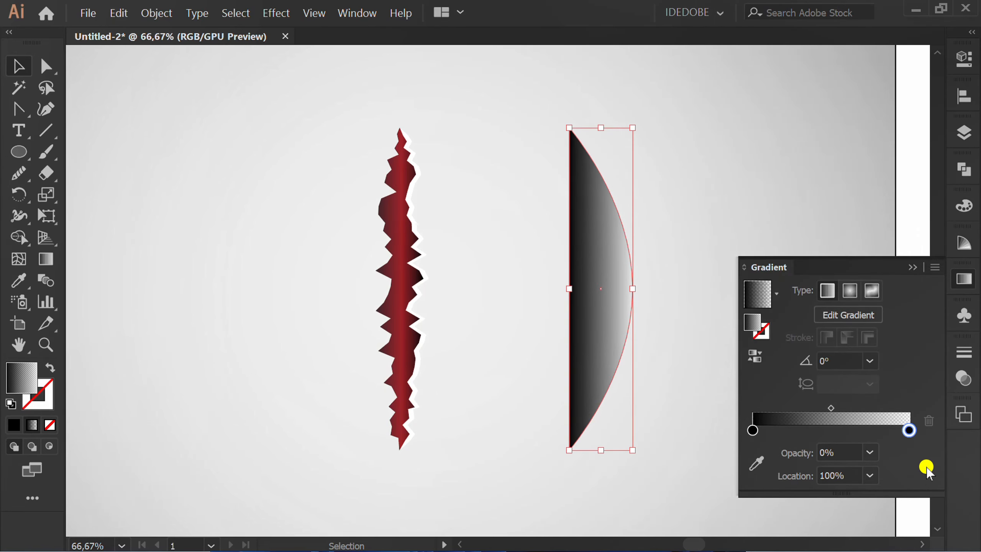
left_click(913, 267)
Align the half-ellipse's straight edge with the tips of the tear and send it behind the white paper edge
left_click_drag(605, 301, 469, 300)
left_click_drag(446, 294, 426, 293)
scroll(427, 293, "up", 1)
key("space")
left_click_drag(335, 319, 355, 334)
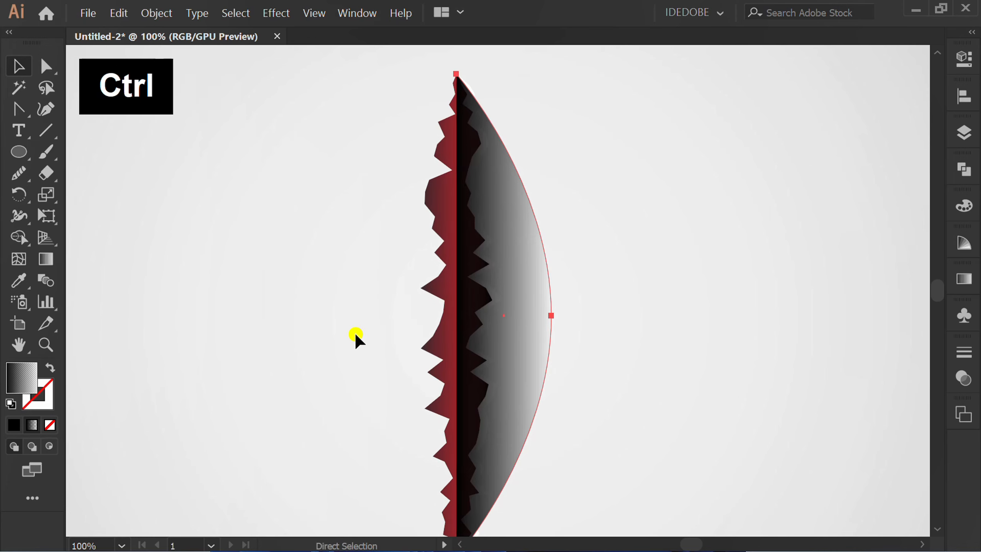
key("ctrl+shift+bracketleft")
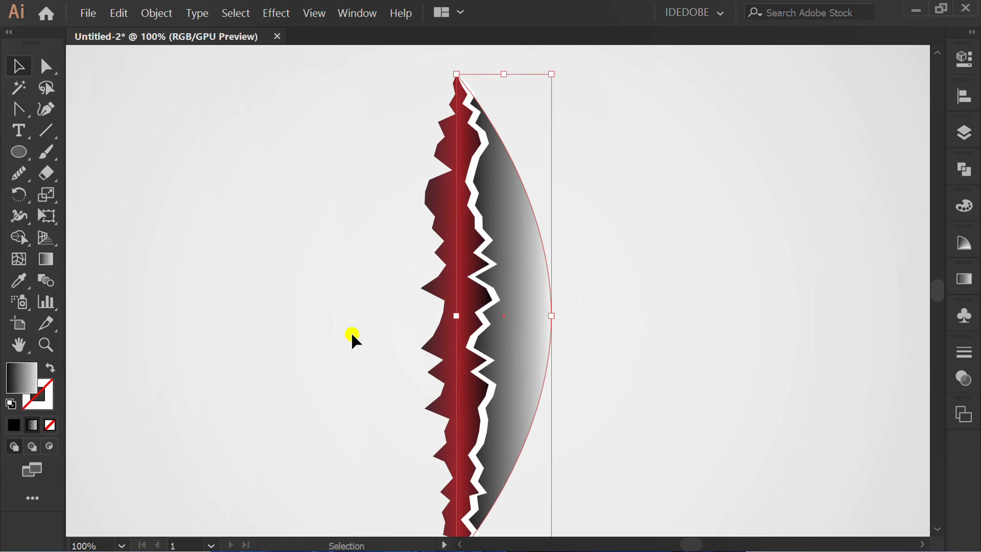
Reshape the upper half of the shadow's curved edge with the Curvature tool, bulging it around the top tip and pulling it in below
left_click(56, 110)
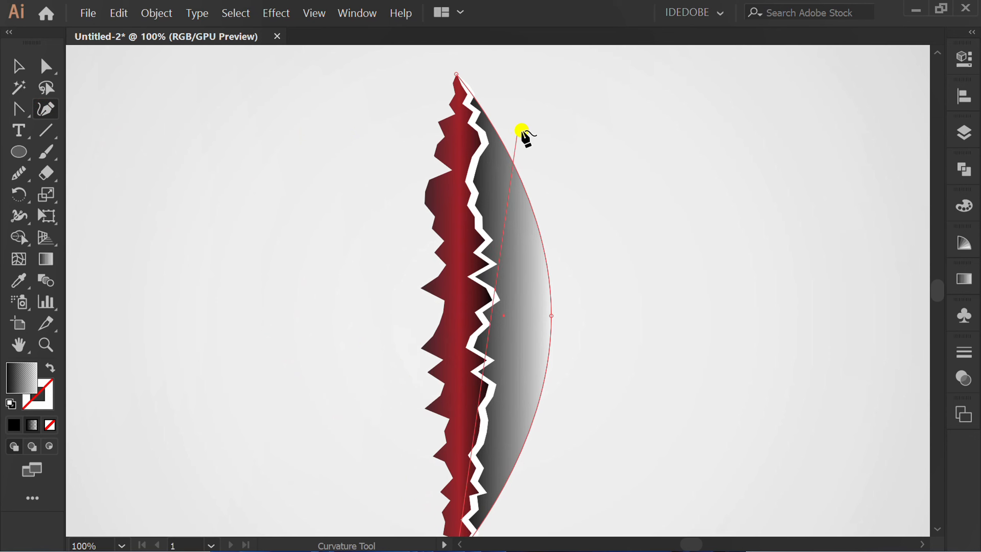
key("Escape")
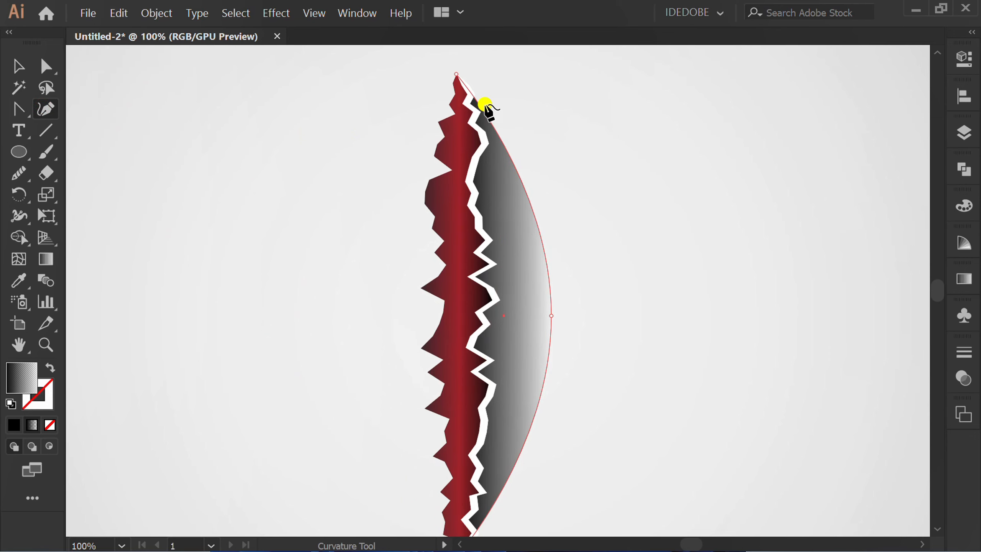
scroll(479, 91, "up", 4)
left_click(499, 195)
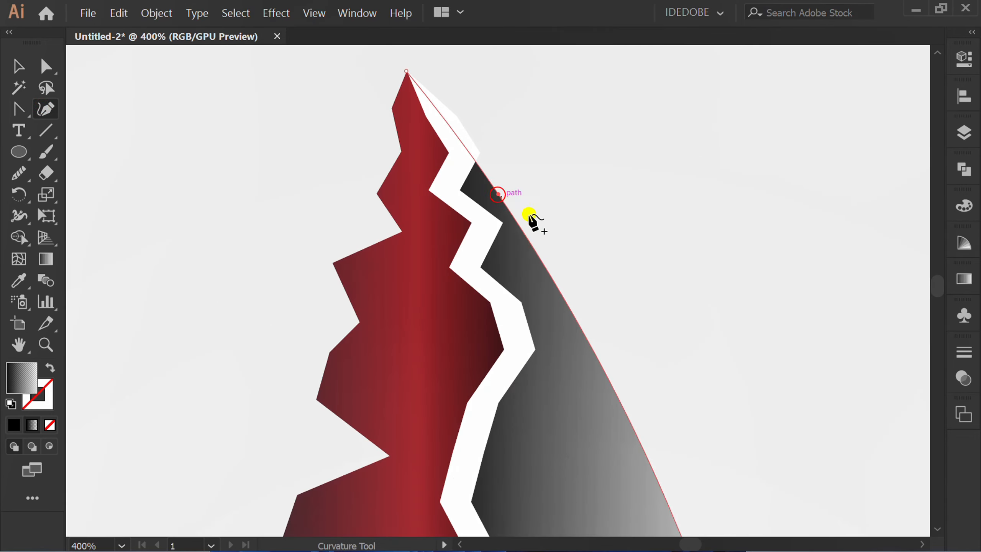
left_click_drag(498, 194, 508, 145)
left_click_drag(589, 228, 553, 261)
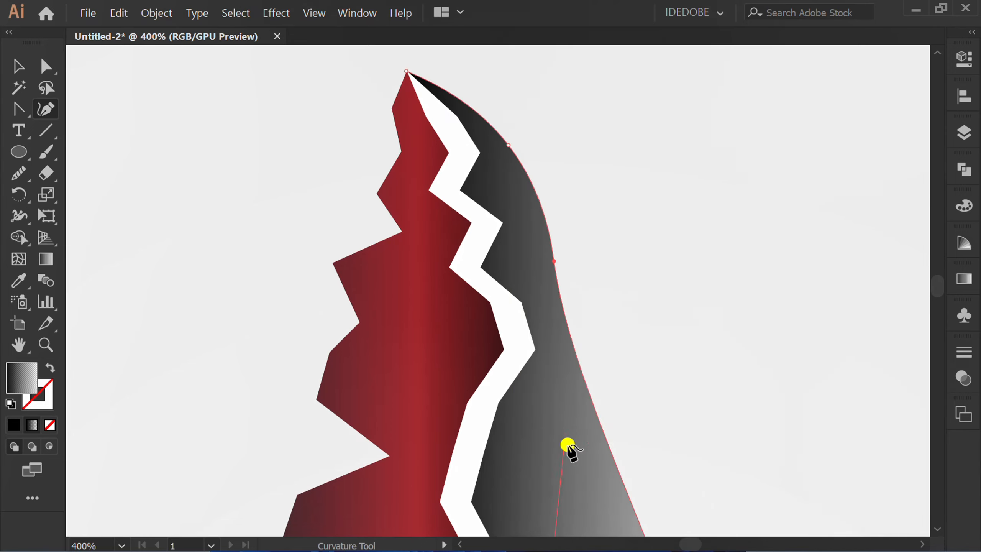
left_click(588, 395)
left_click_drag(588, 394, 601, 339)
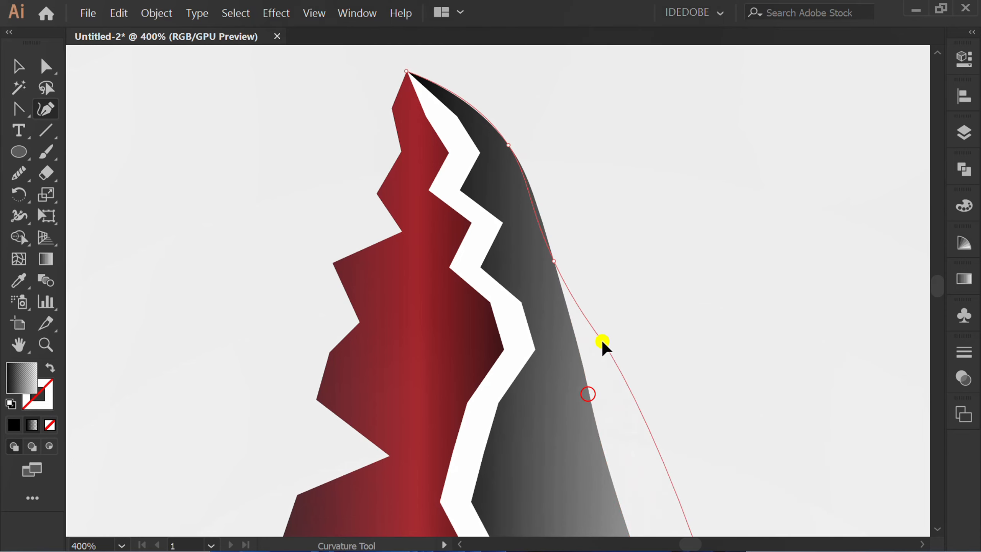
scroll(484, 175, "down", 2)
scroll(539, 329, "up", 1)
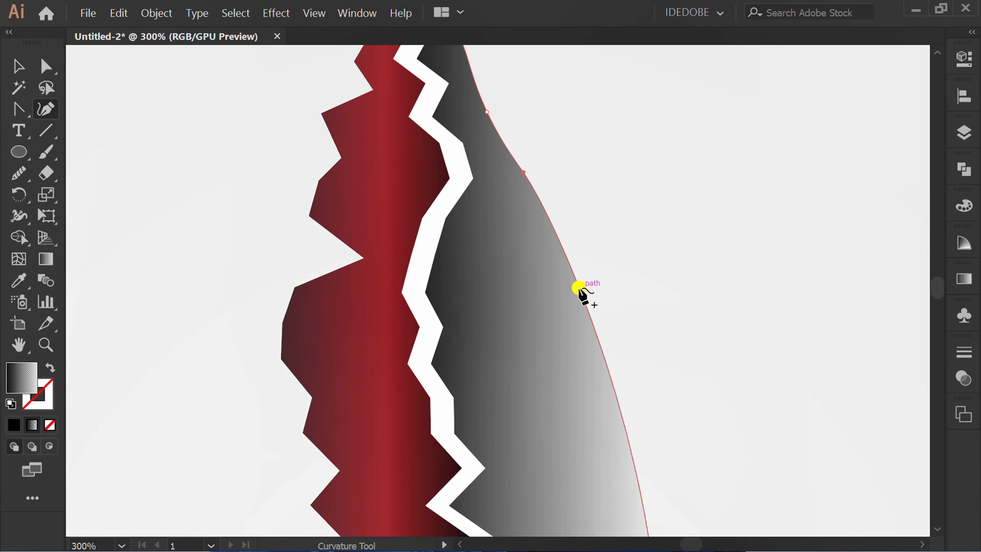
left_click_drag(577, 292, 535, 237)
scroll(534, 236, "down", 1)
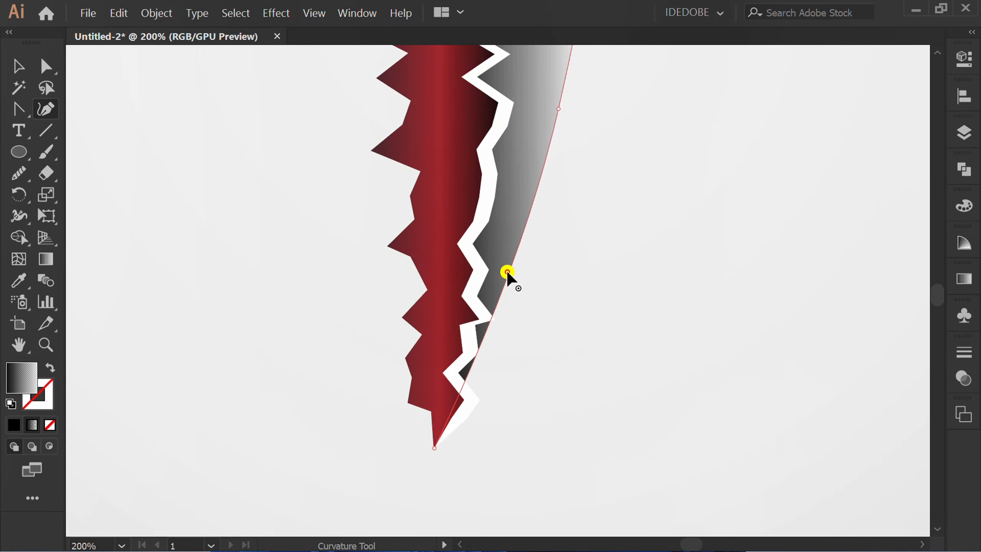
Add and pull out curve points on the shadow's lower edge so it wraps around the white edge at the bottom tip
left_click_drag(508, 274, 524, 275)
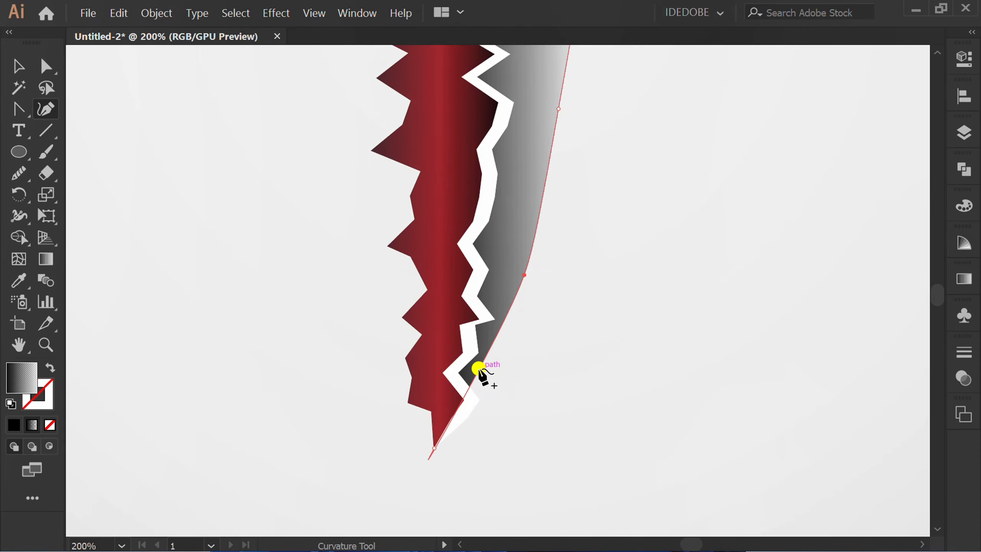
left_click(480, 369)
left_click_drag(479, 368, 532, 281)
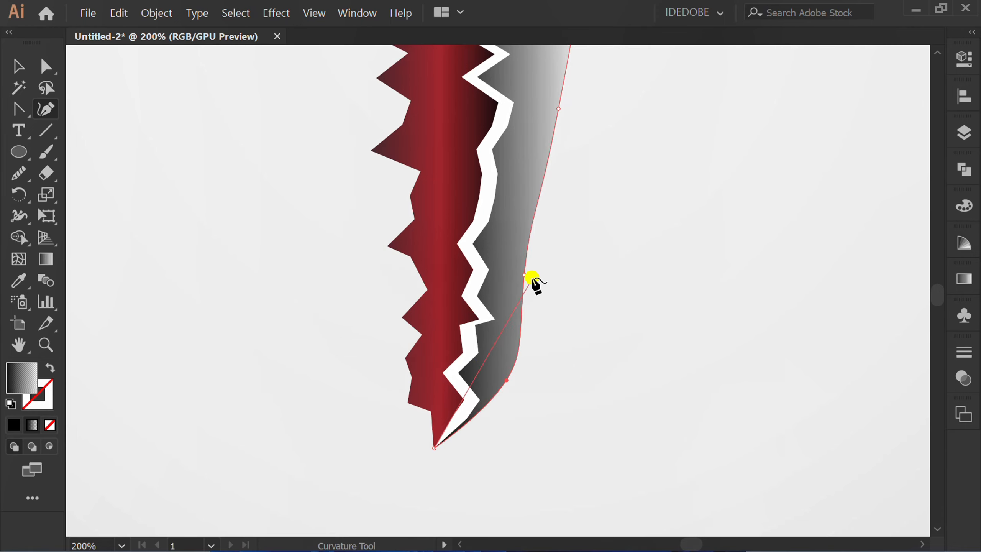
scroll(526, 399, "down", 4)
key("v")
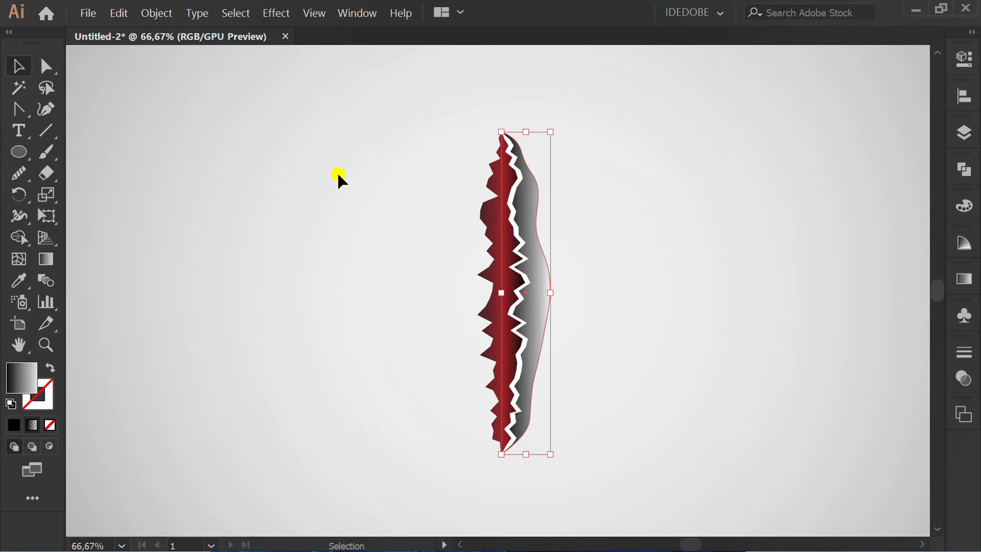
Apply a Feather effect to the shadow shape, raising the radius to about 28 pt with the preview on
left_click(279, 13)
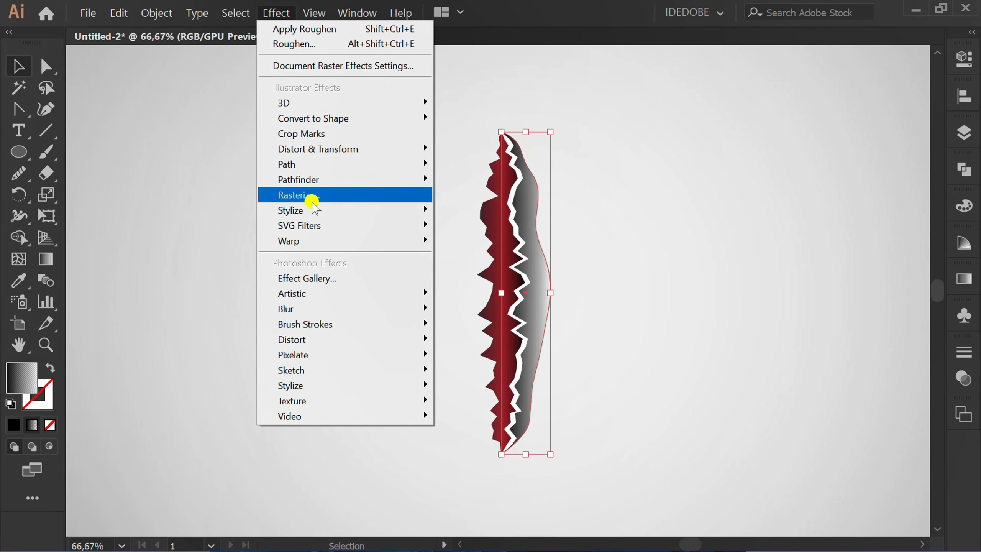
mouse_move(394, 211)
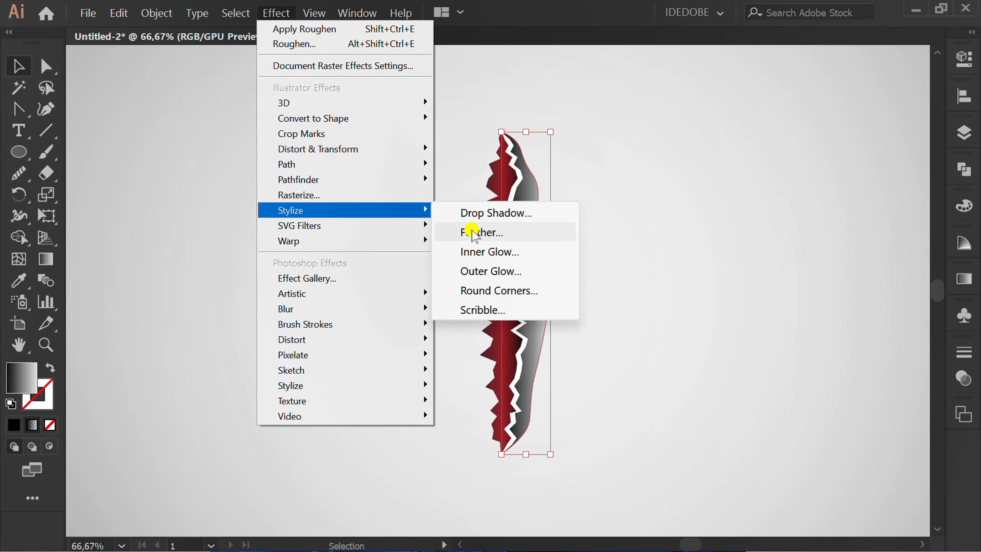
left_click(516, 232)
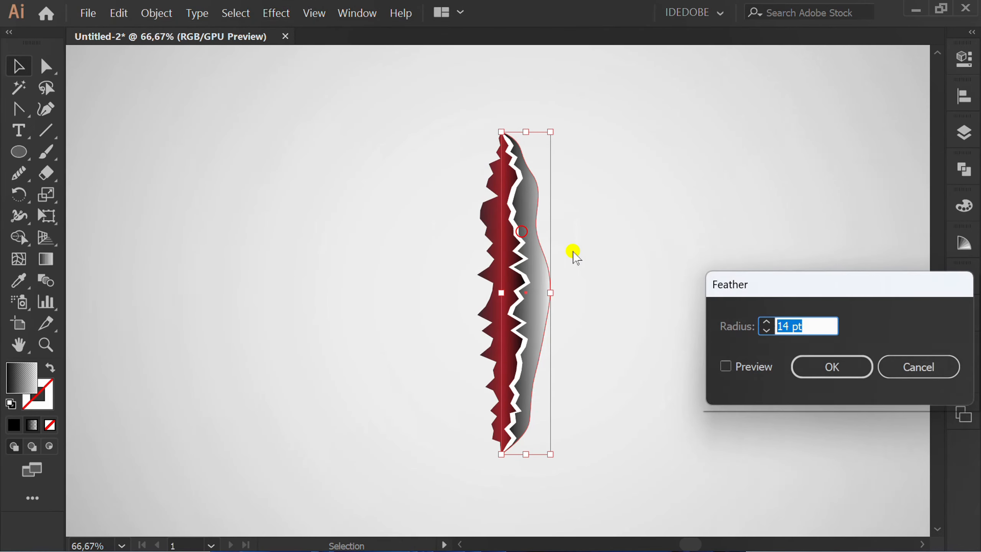
left_click(726, 367)
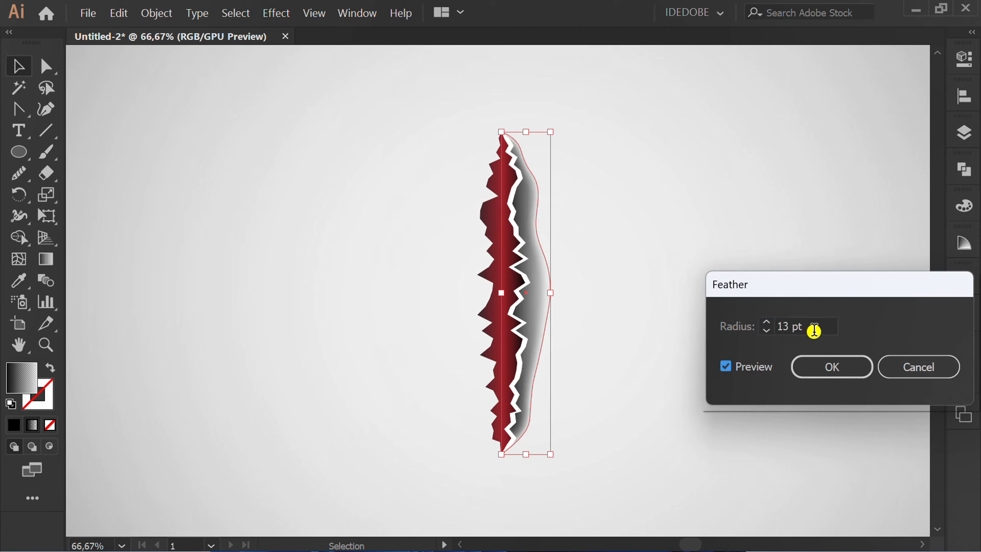
scroll(814, 331, "up", 15)
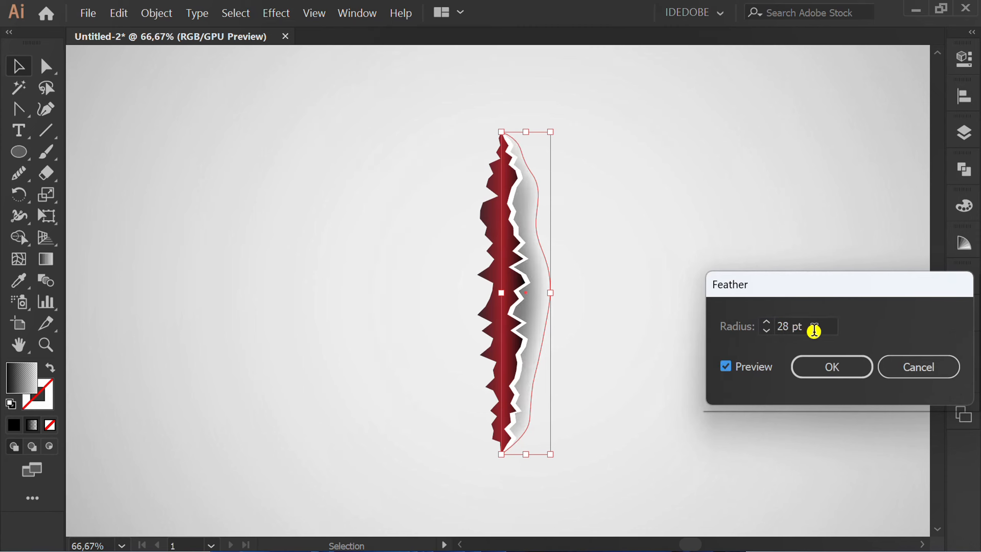
scroll(813, 330, "up", 2)
left_click(842, 367)
left_click(639, 215)
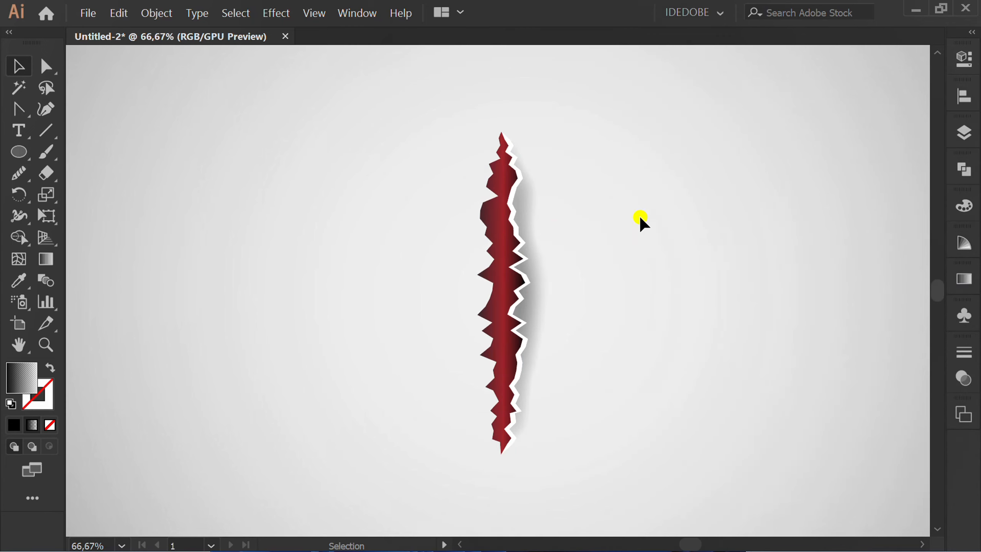
Pull the upper part of the shadow's curved edge closer to the white paper edge with the Curvature tool
left_click(533, 237)
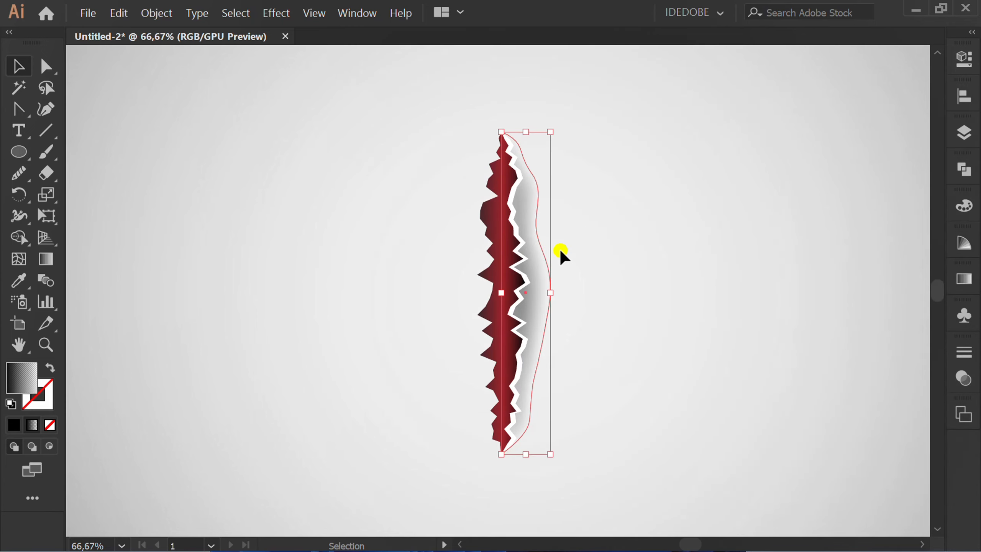
left_click(45, 109)
scroll(530, 160, "up", 3)
left_click(528, 156)
left_click_drag(526, 159, 521, 159)
left_click_drag(504, 117, 495, 116)
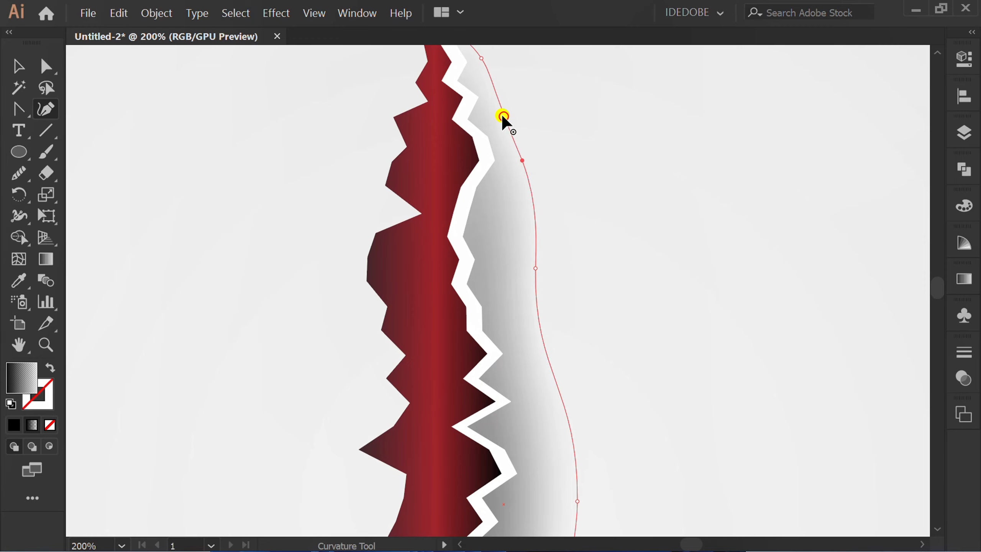
left_click_drag(535, 268, 517, 220)
Pull the middle and lower part of the shadow's curve inward to narrow the shadow, and deselect it
scroll(495, 224, "down", 2)
scroll(498, 337, "up", 3)
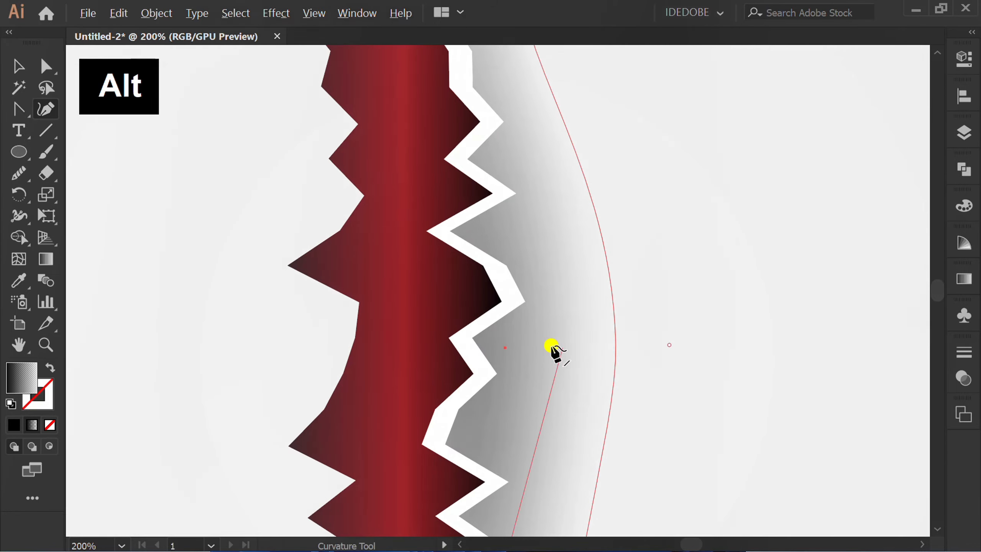
left_click_drag(615, 344, 570, 256)
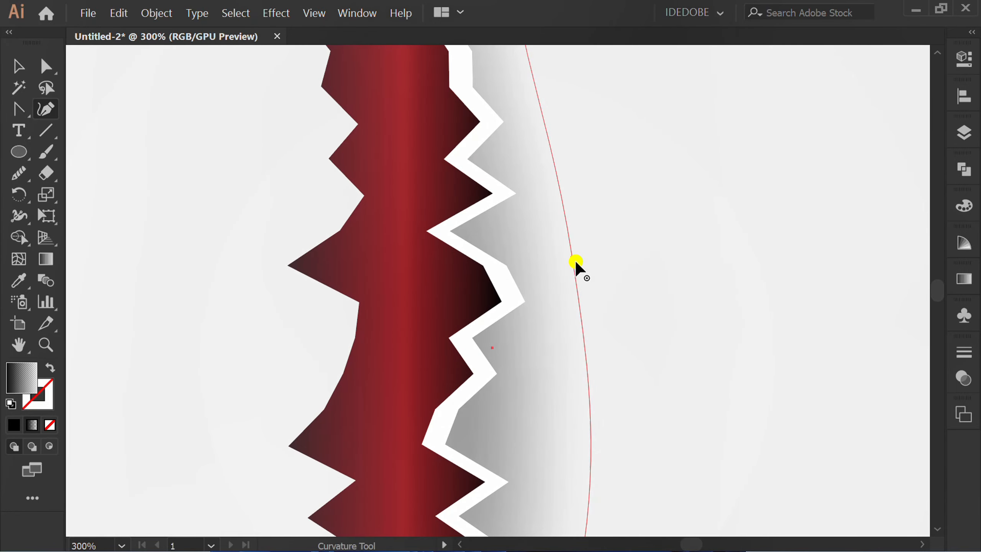
scroll(558, 299, "down", 3)
scroll(557, 299, "up", 2)
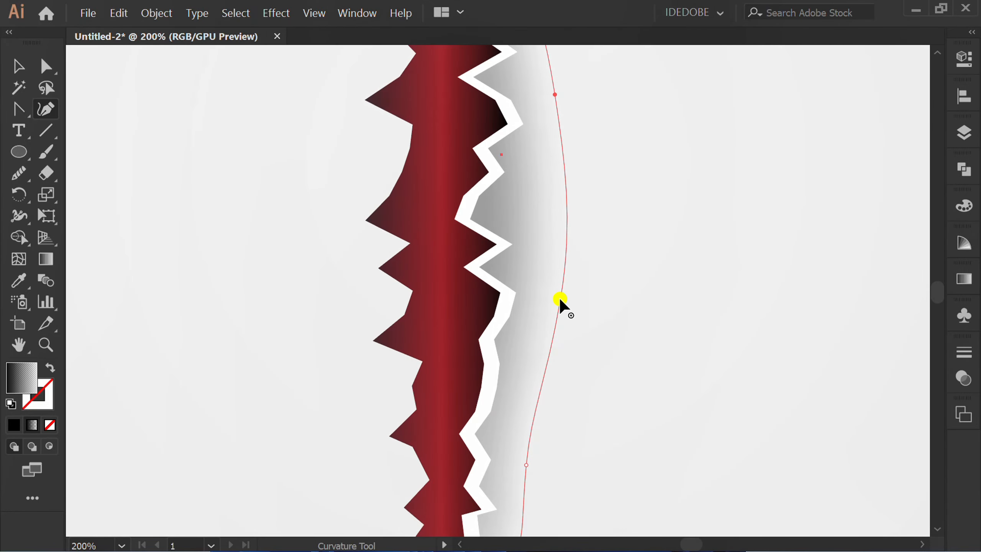
left_click_drag(559, 299, 545, 213)
scroll(566, 266, "down", 3)
scroll(572, 178, "up", 2)
scroll(573, 181, "down", 2)
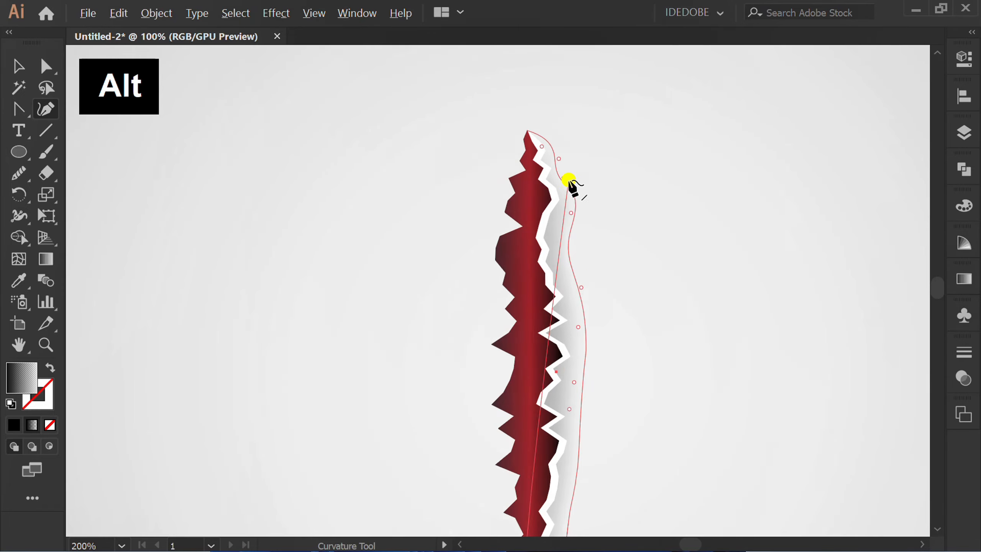
key("v")
left_click(658, 304)
scroll(534, 333, "down", 2)
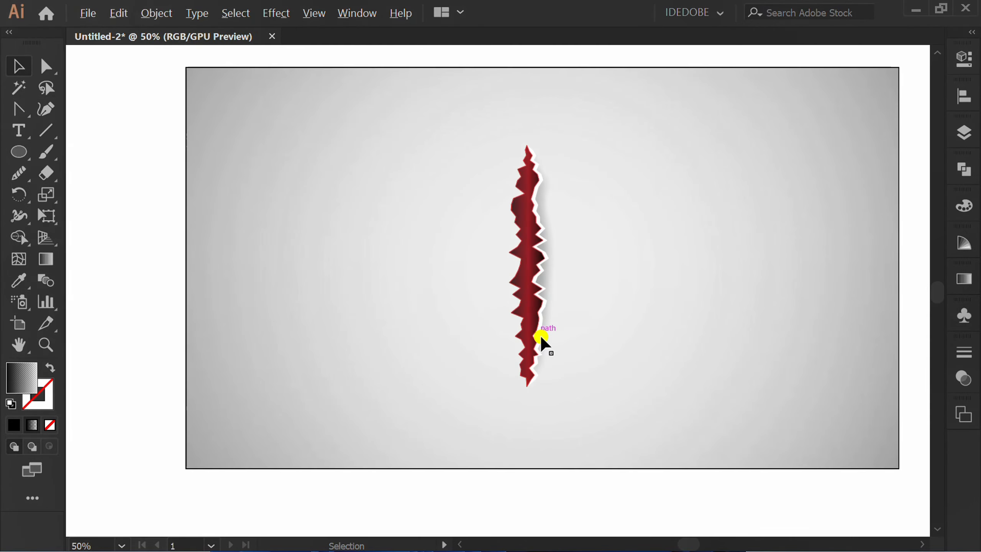
Group the red tear, the white paper edge and the shadow into one object
scroll(534, 332, "up", 1)
left_click_drag(633, 83, 372, 447)
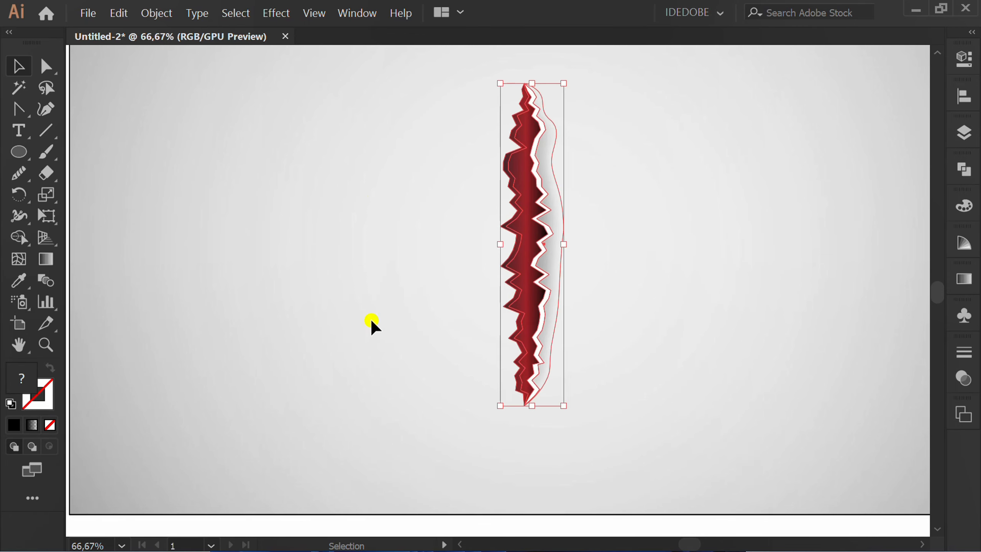
right_click(381, 121)
left_click(475, 228)
left_click(362, 259)
key("ctrl+0")
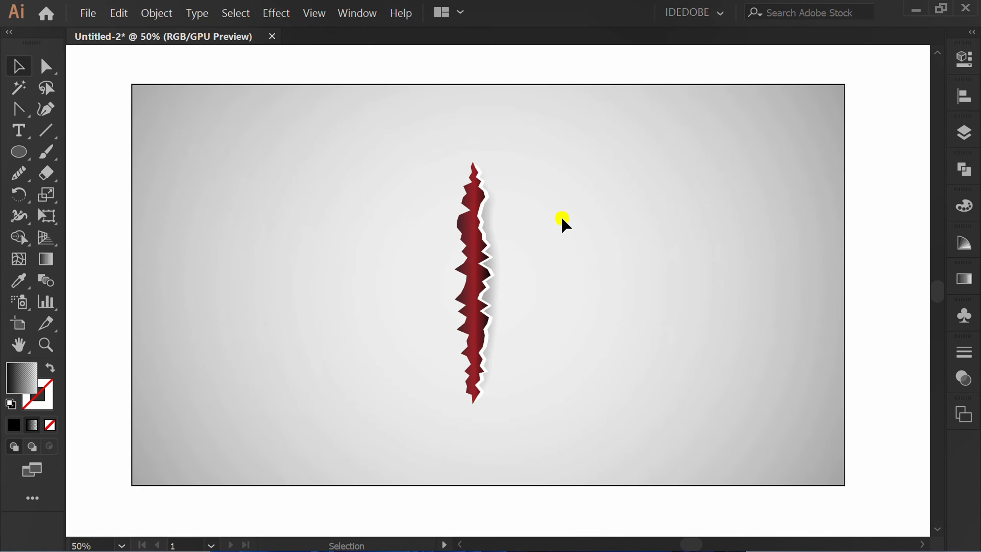
Make two copies of the tear group side by side, with the middle tear enlarged and the right one scaled down
mouse_move(460, 294)
left_mouse_down()
mouse_move(402, 295)
mouse_move(478, 291)
left_mouse_up()
left_click_drag(474, 406, 474, 443)
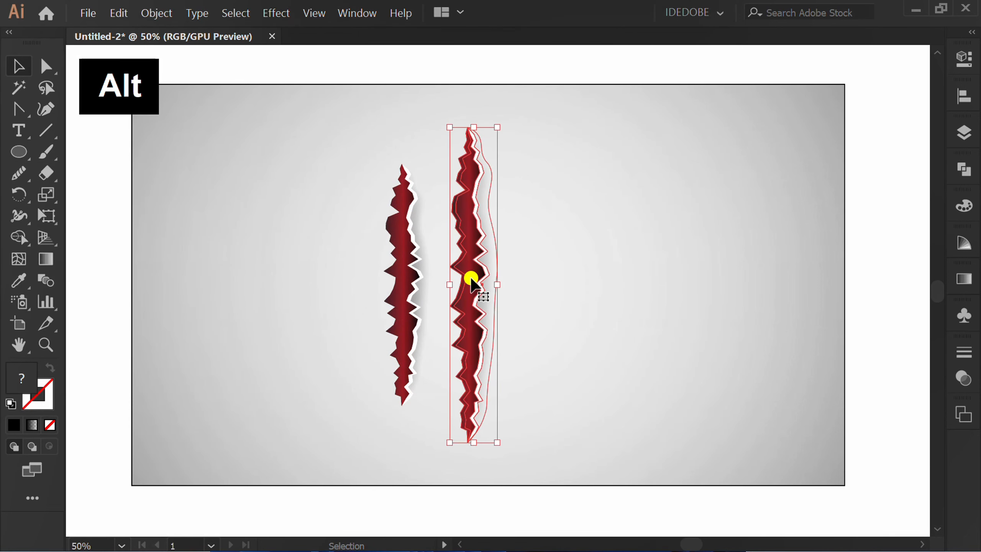
left_click_drag(469, 279, 548, 285)
left_click_drag(545, 441, 546, 402)
left_click_drag(570, 285, 565, 293)
left_click(594, 288)
Select all three tears and group them together
left_click_drag(703, 219, 352, 331)
right_click(328, 223)
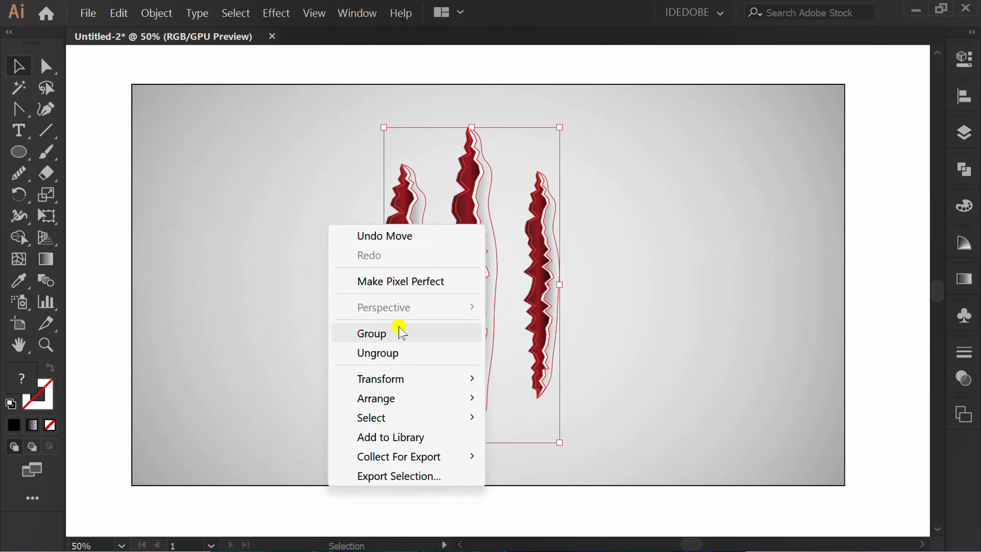
left_click(369, 332)
Center the group of three tears horizontally and vertically on the artboard and deselect it
left_click(964, 96)
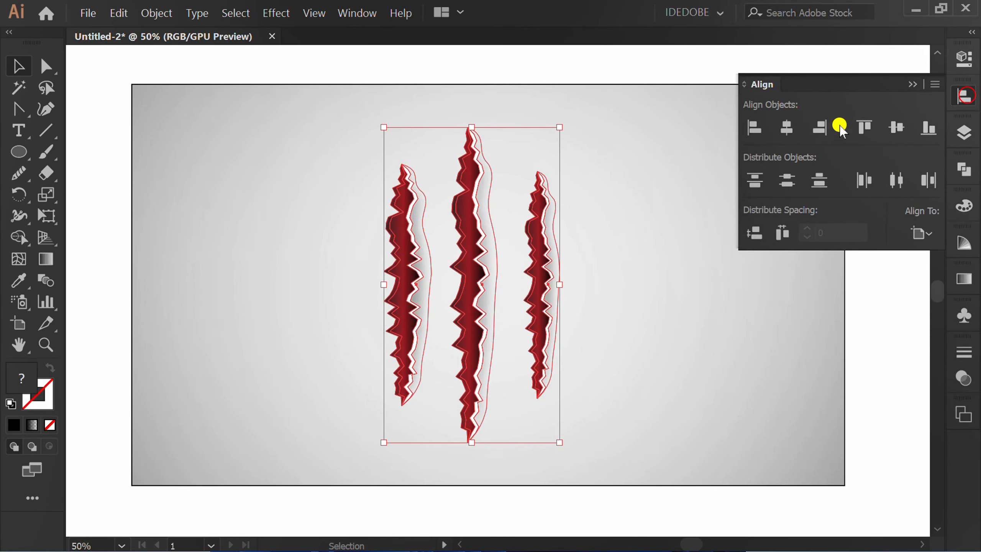
left_click(788, 127)
left_click(897, 126)
left_click(912, 85)
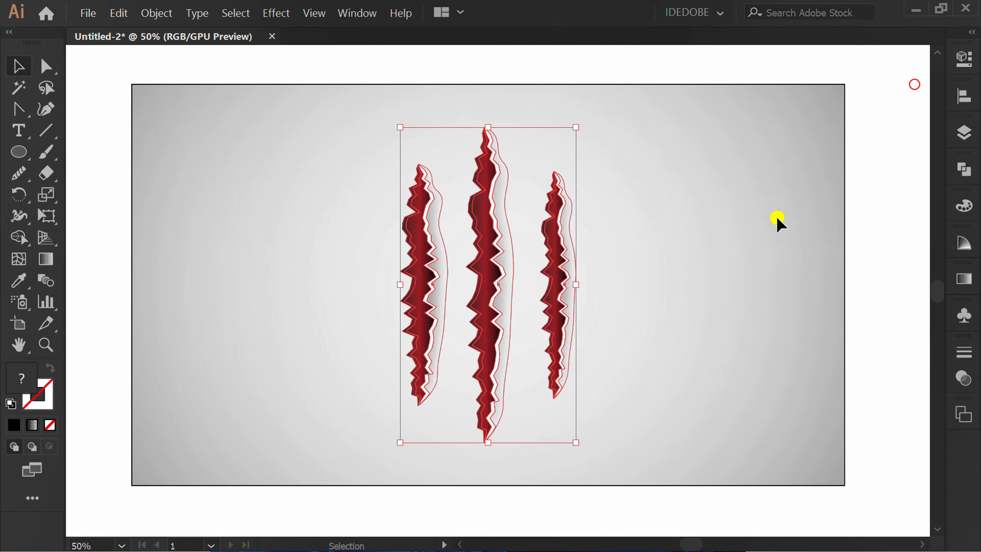
left_click(661, 292)
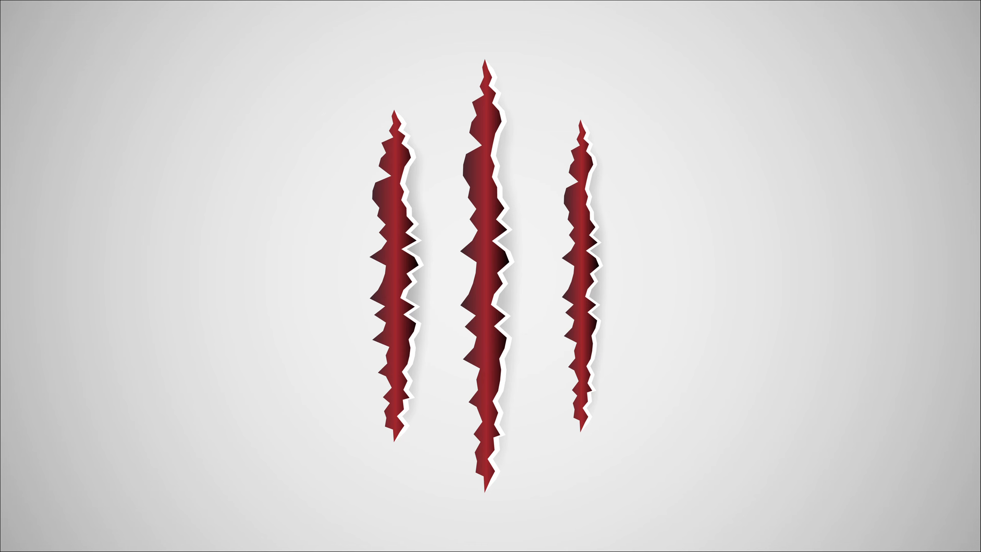